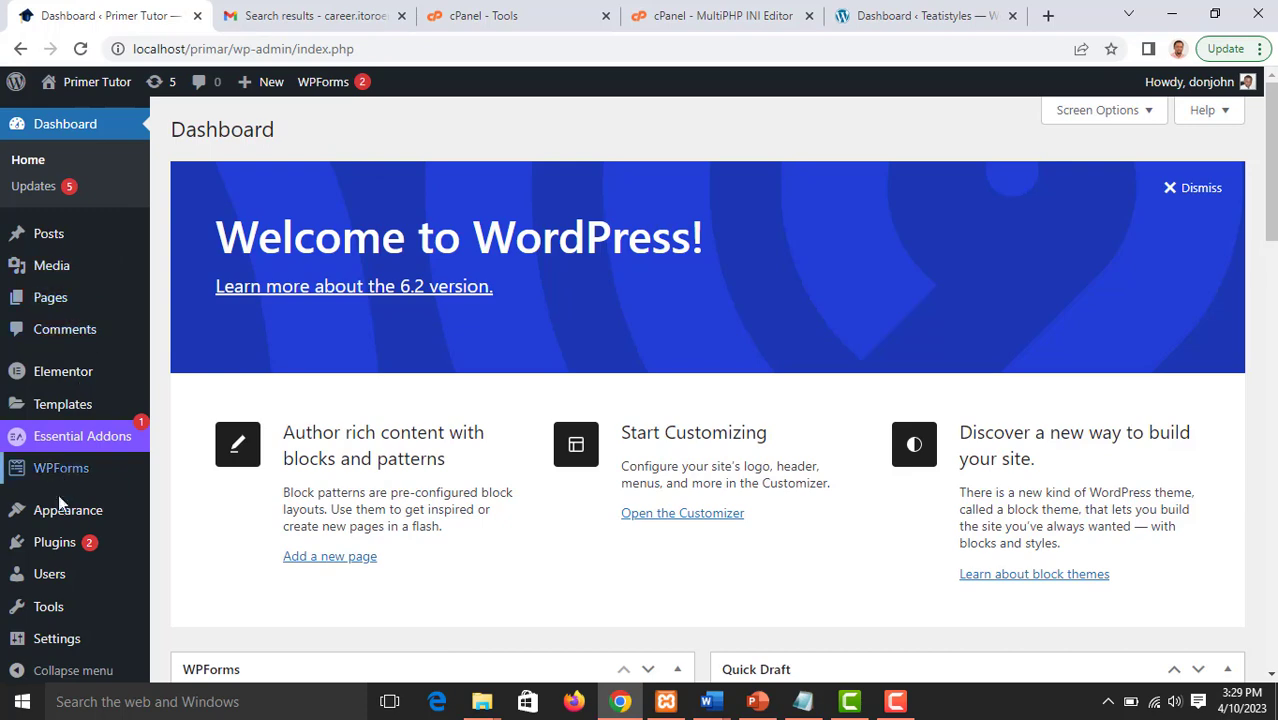
Step: Search the plugin directory for "ALL IN ONE" and install and activate All-in-One WP Migration on the local Primer Tutor site
mouse_move(53, 553)
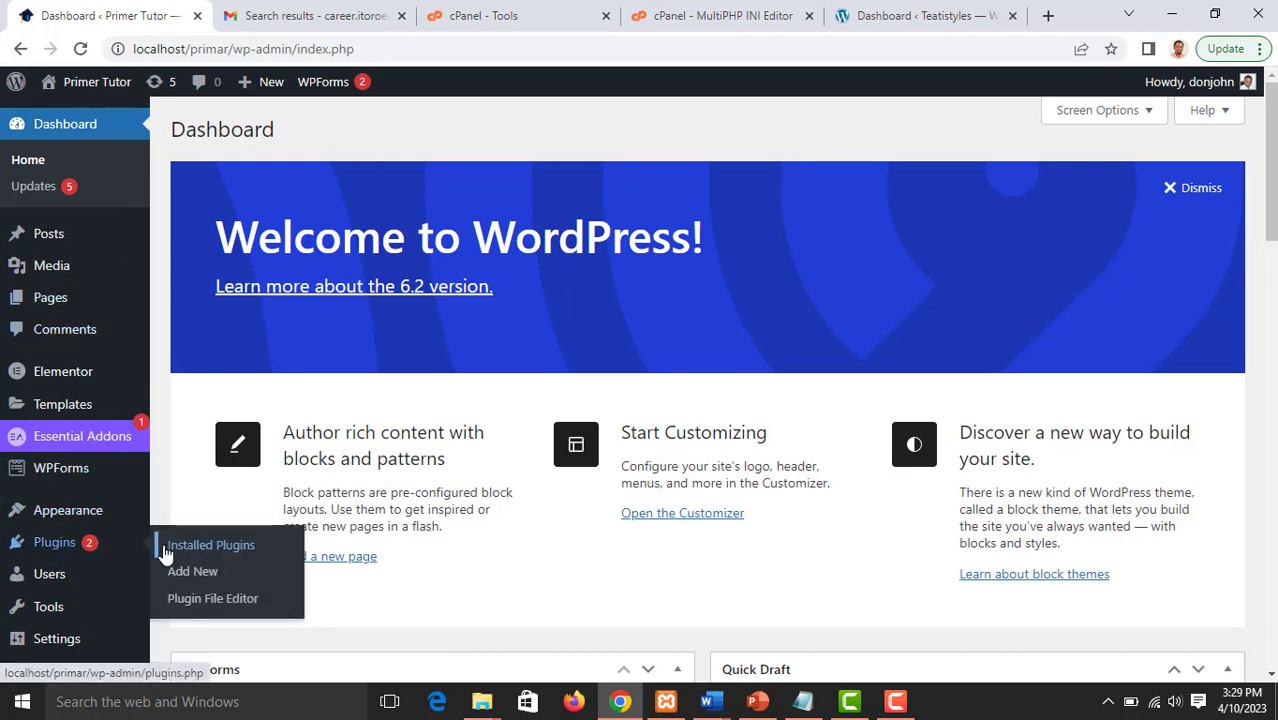
click(188, 567)
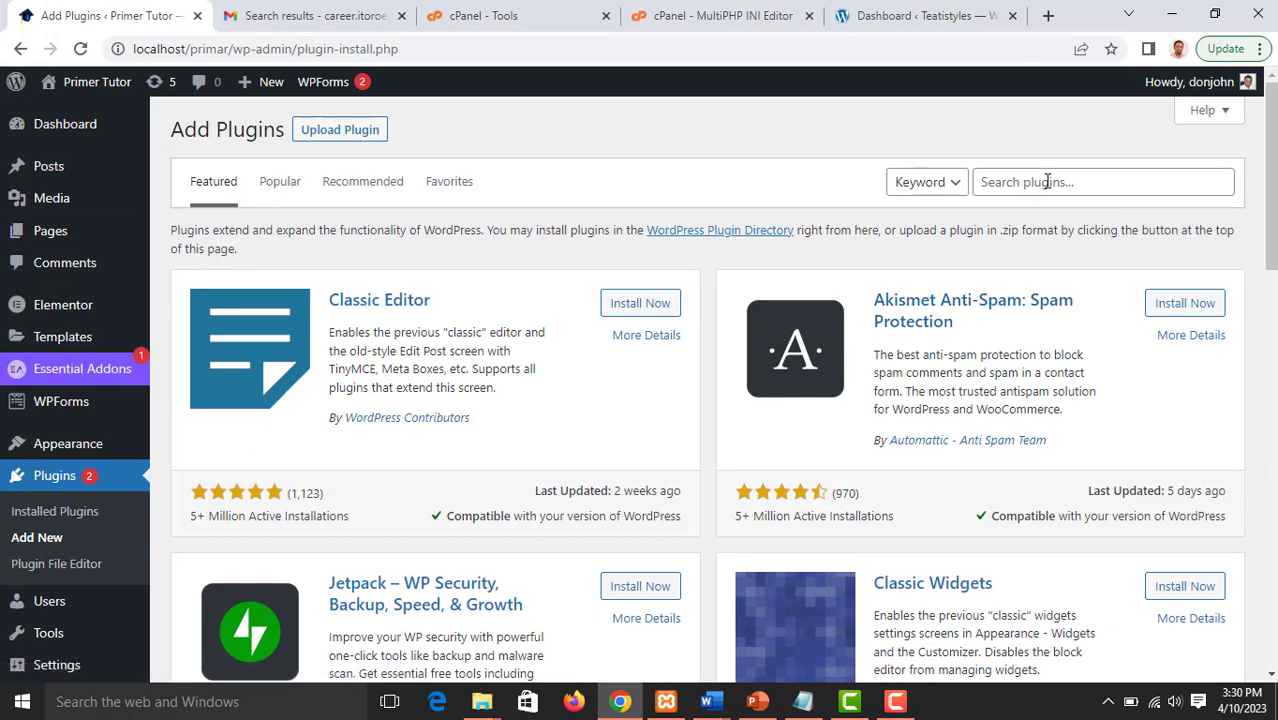
click(1047, 181)
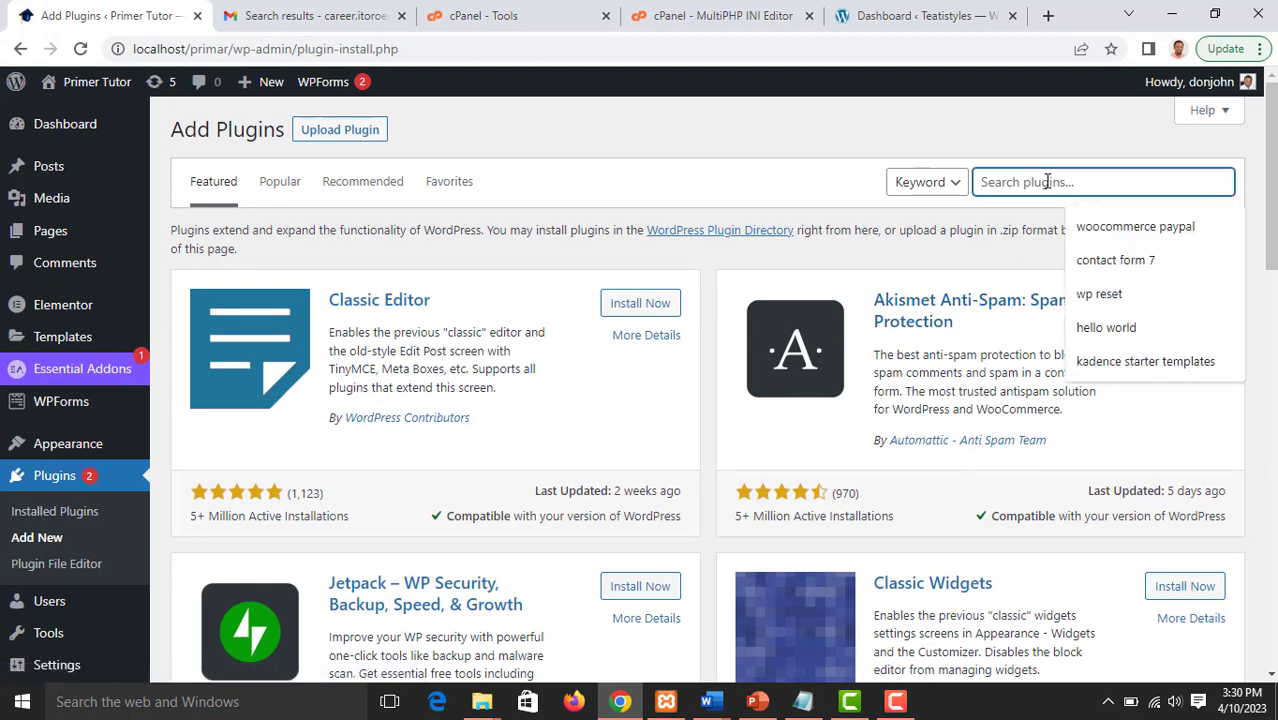
text(ALL IN ONE)
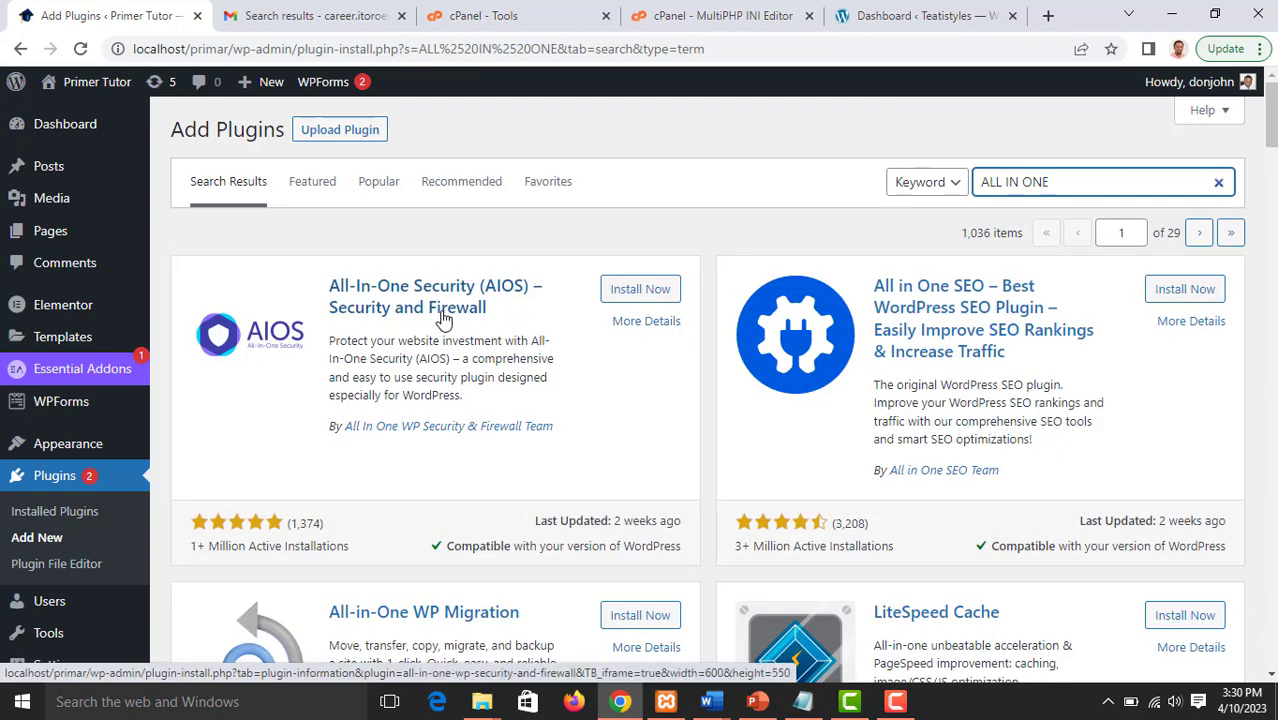
scroll(447, 322, down, 1)
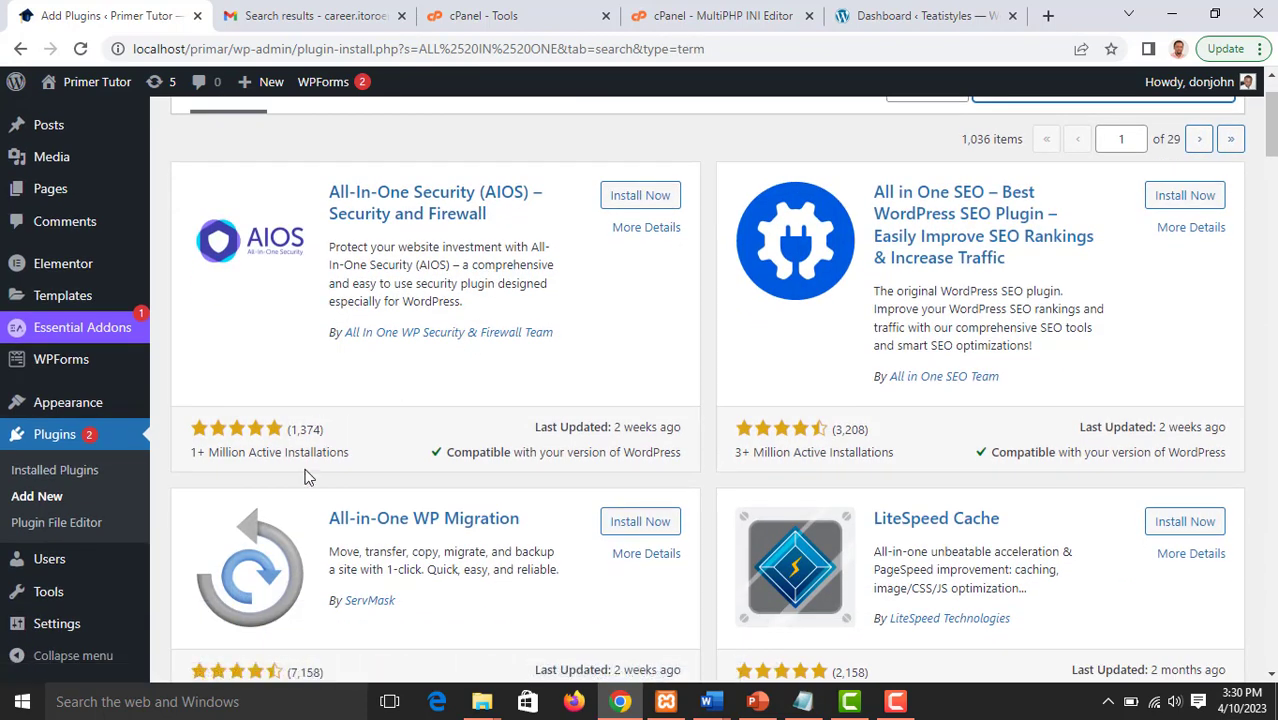
scroll(305, 470, down, 1)
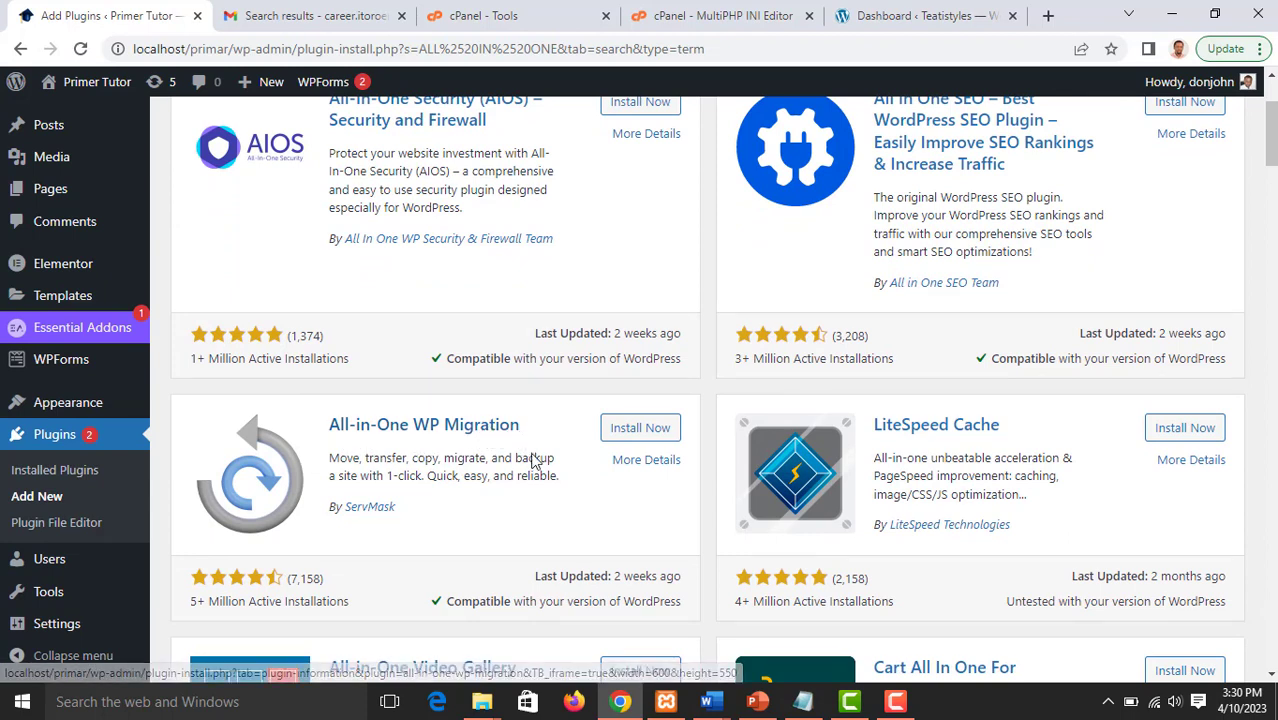
click(635, 432)
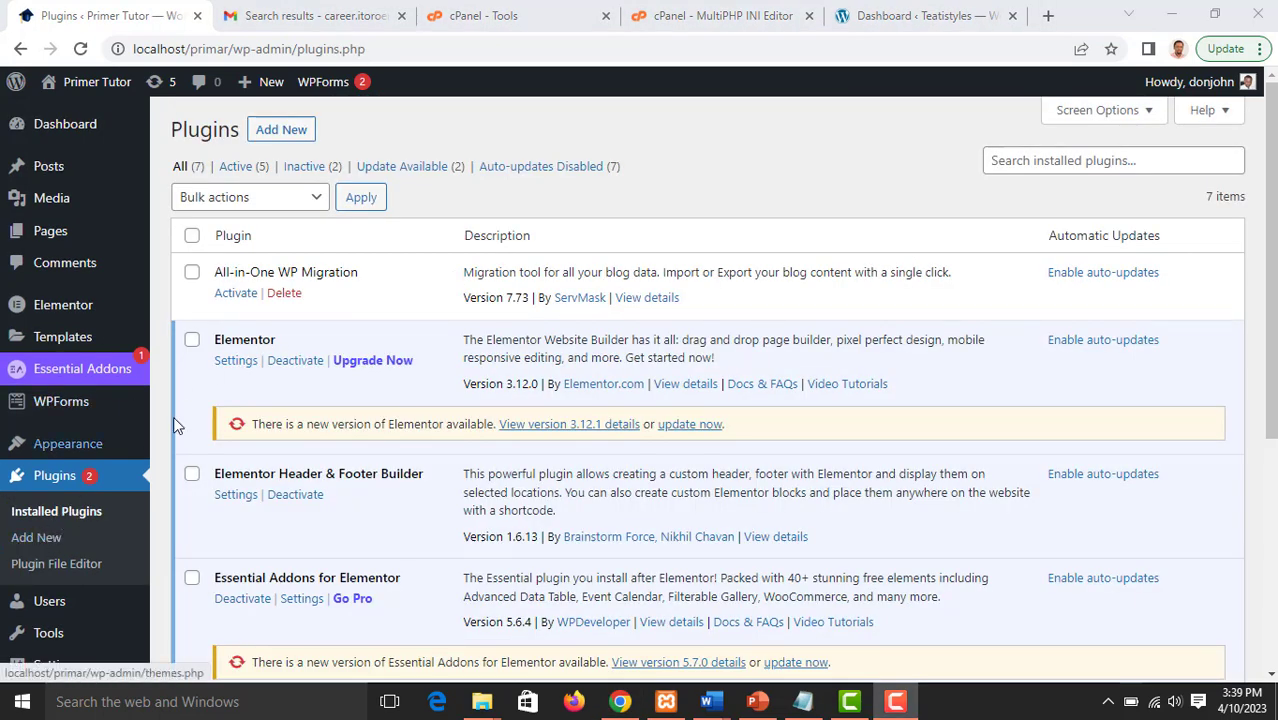
click(235, 295)
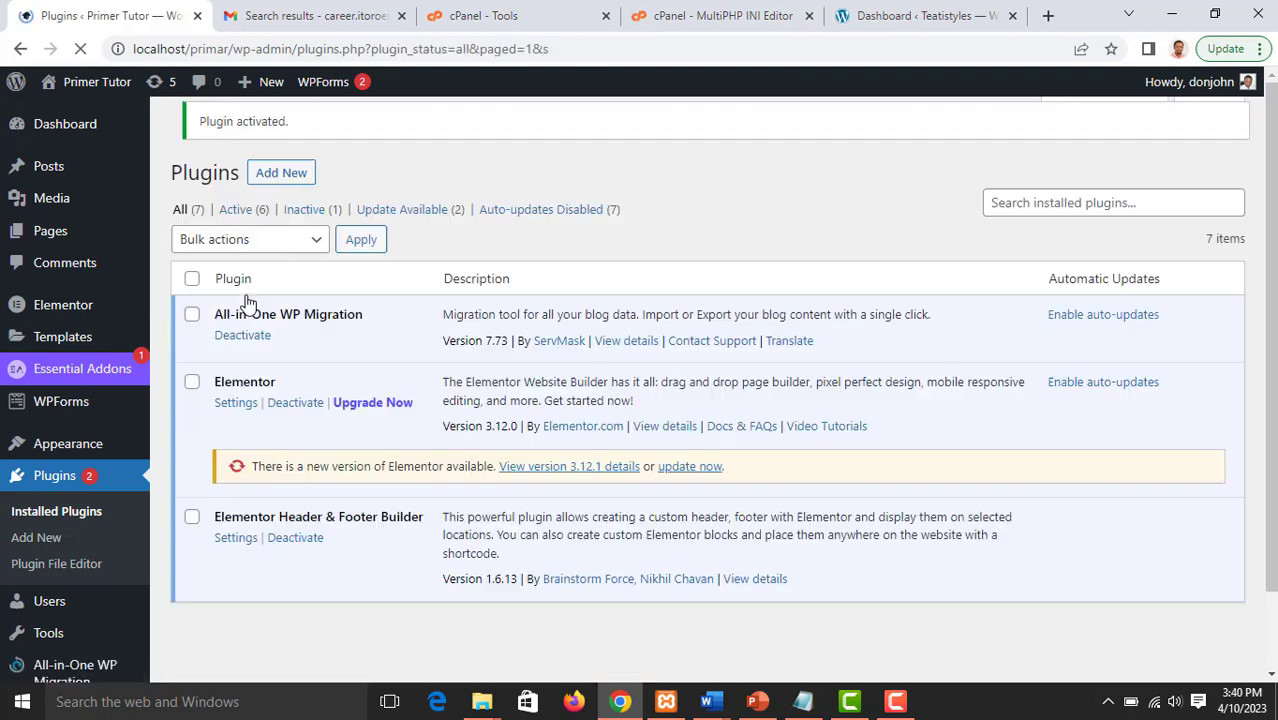
Step: Export the local site to a file with All-in-One WP Migration and download the resulting backup
scroll(54, 380, down, 3)
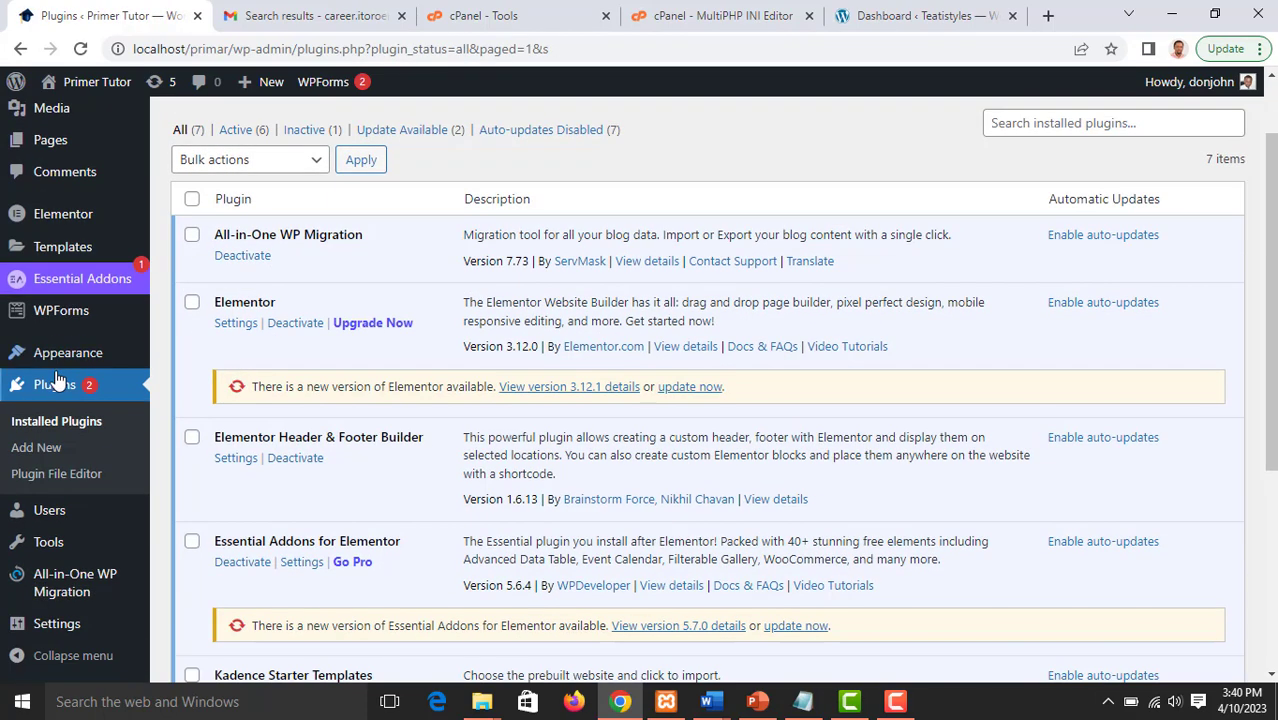
mouse_move(77, 585)
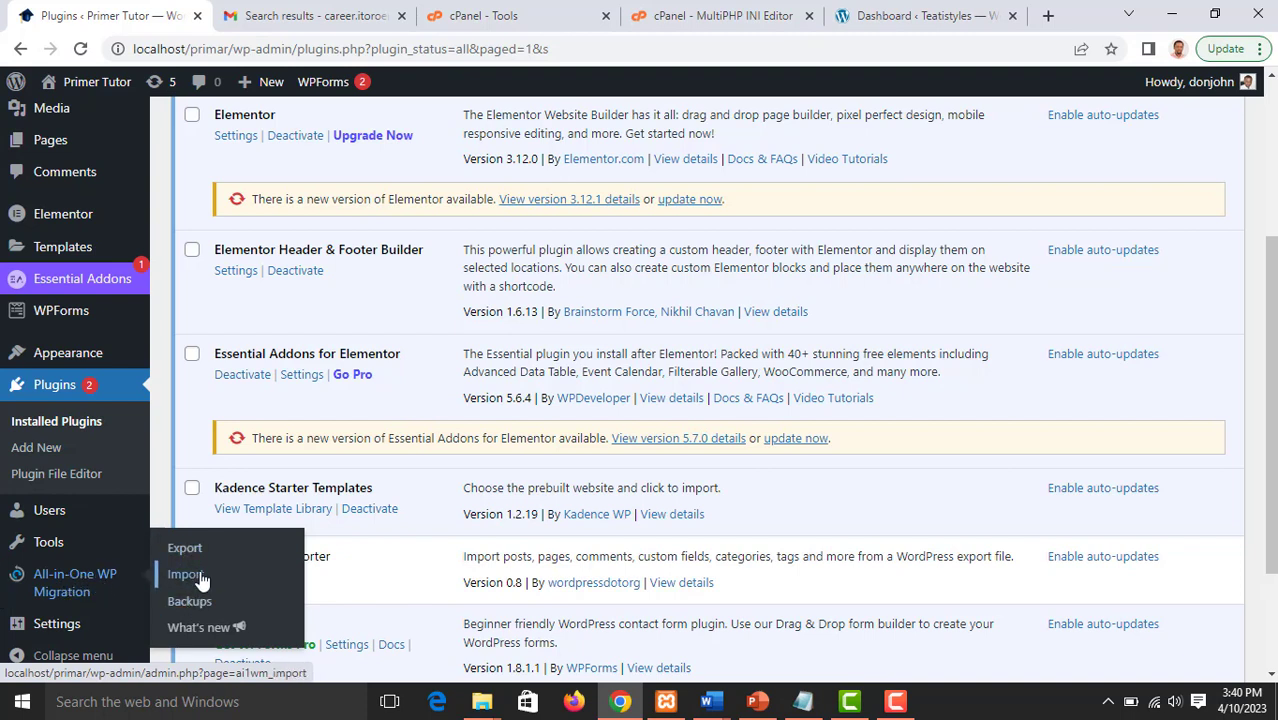
click(104, 578)
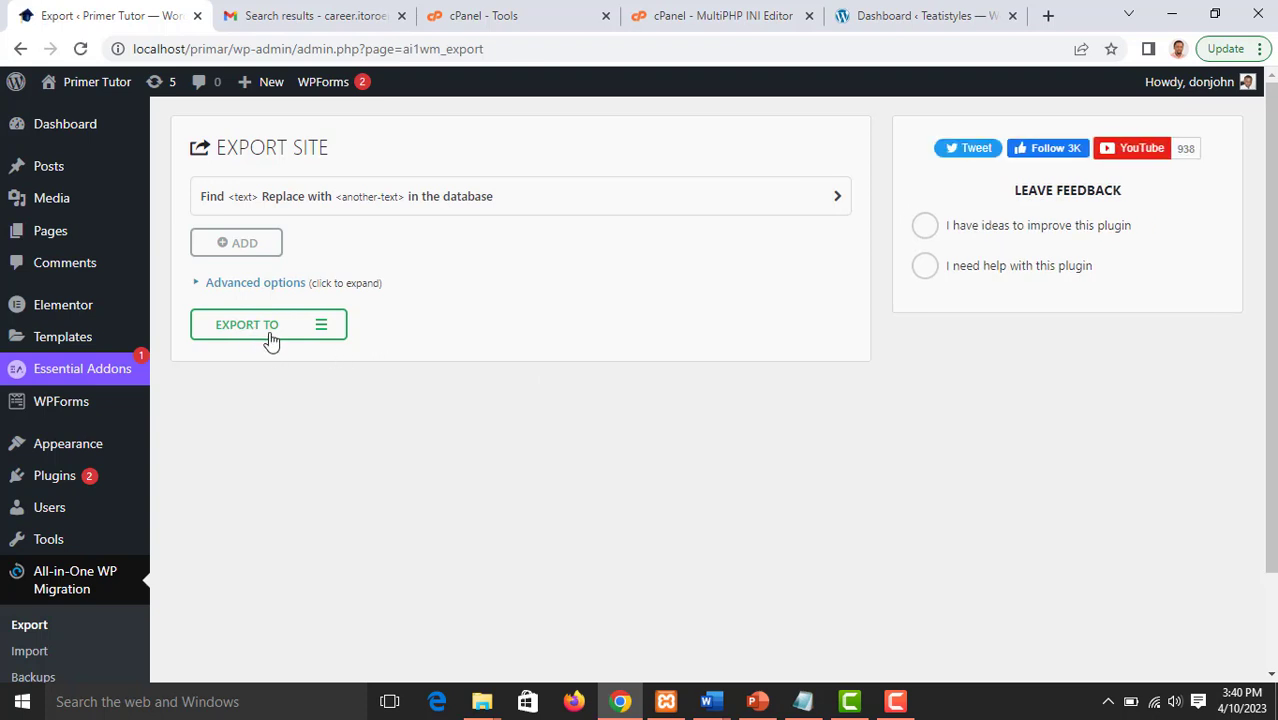
click(326, 330)
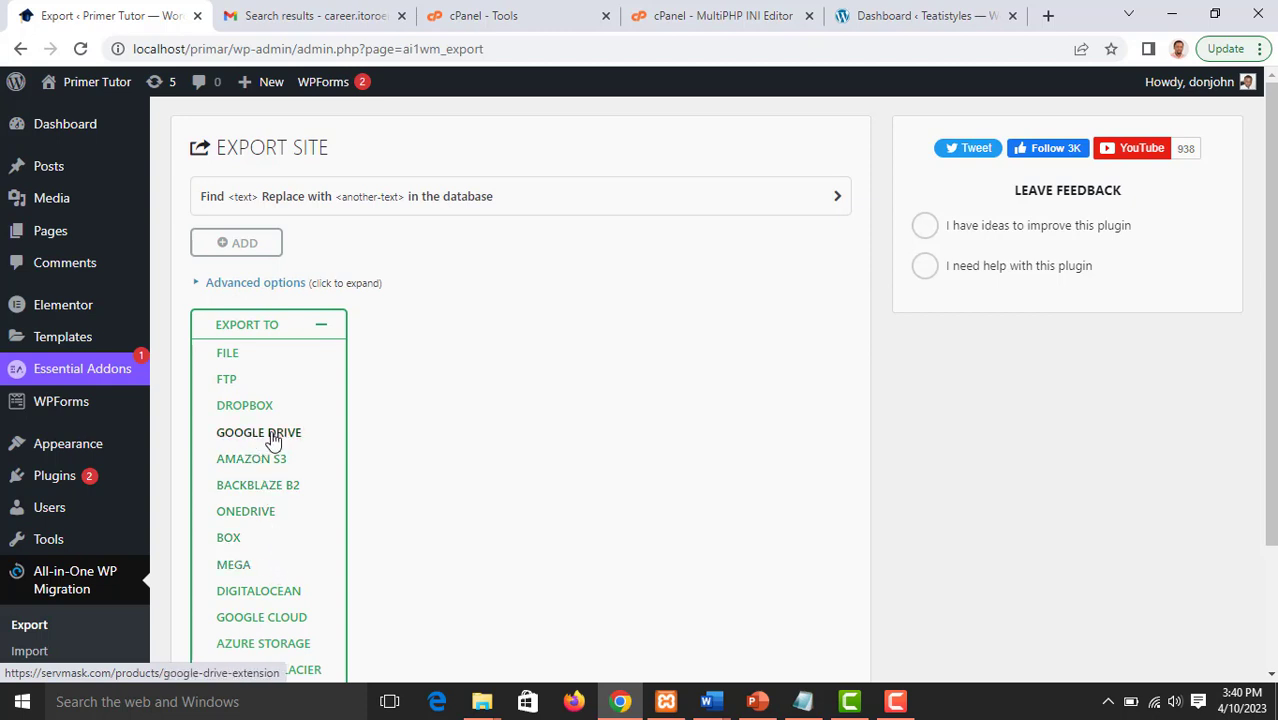
click(230, 354)
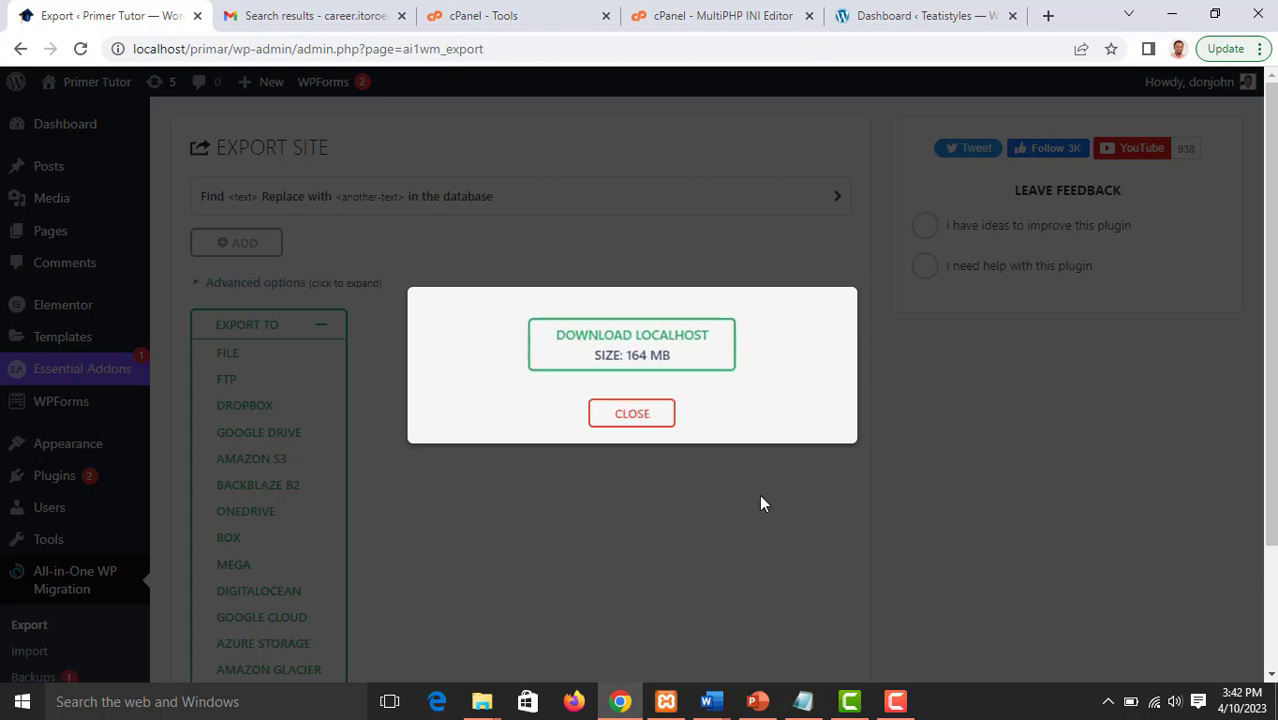
click(643, 352)
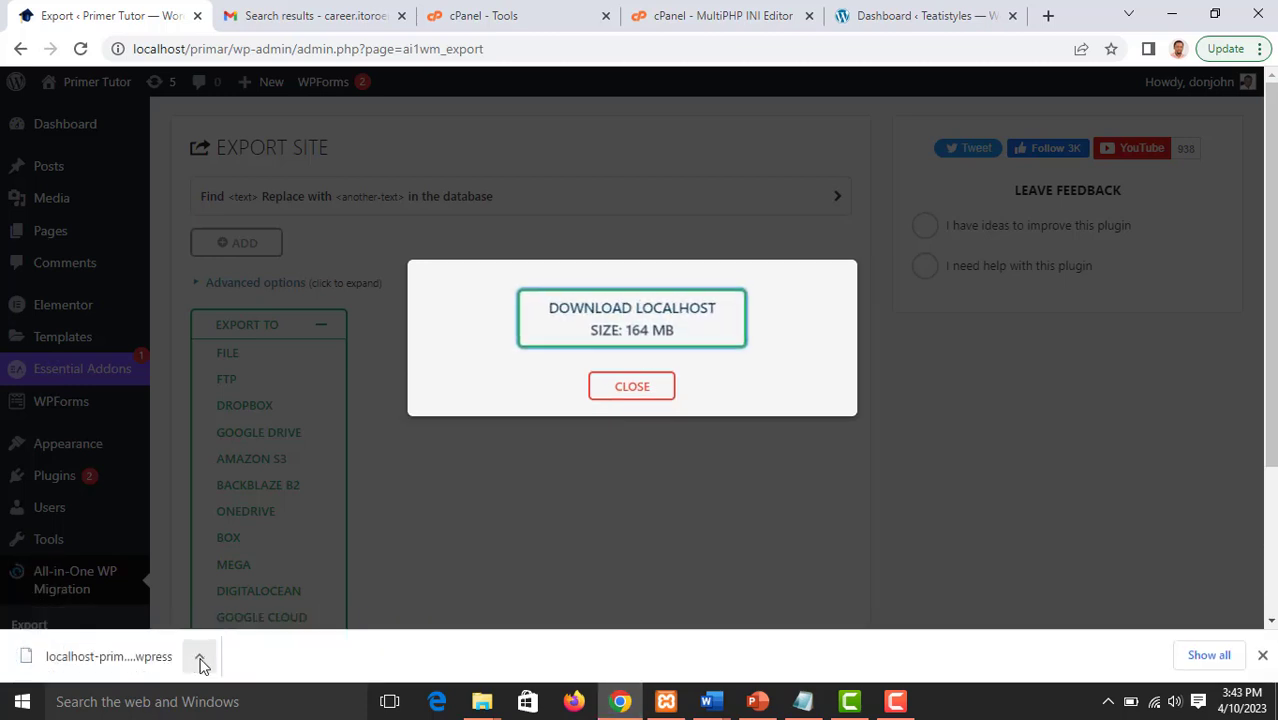
Step: Show the downloaded .wpress backup in its Downloads folder, and minimize the folder window
click(199, 657)
click(253, 592)
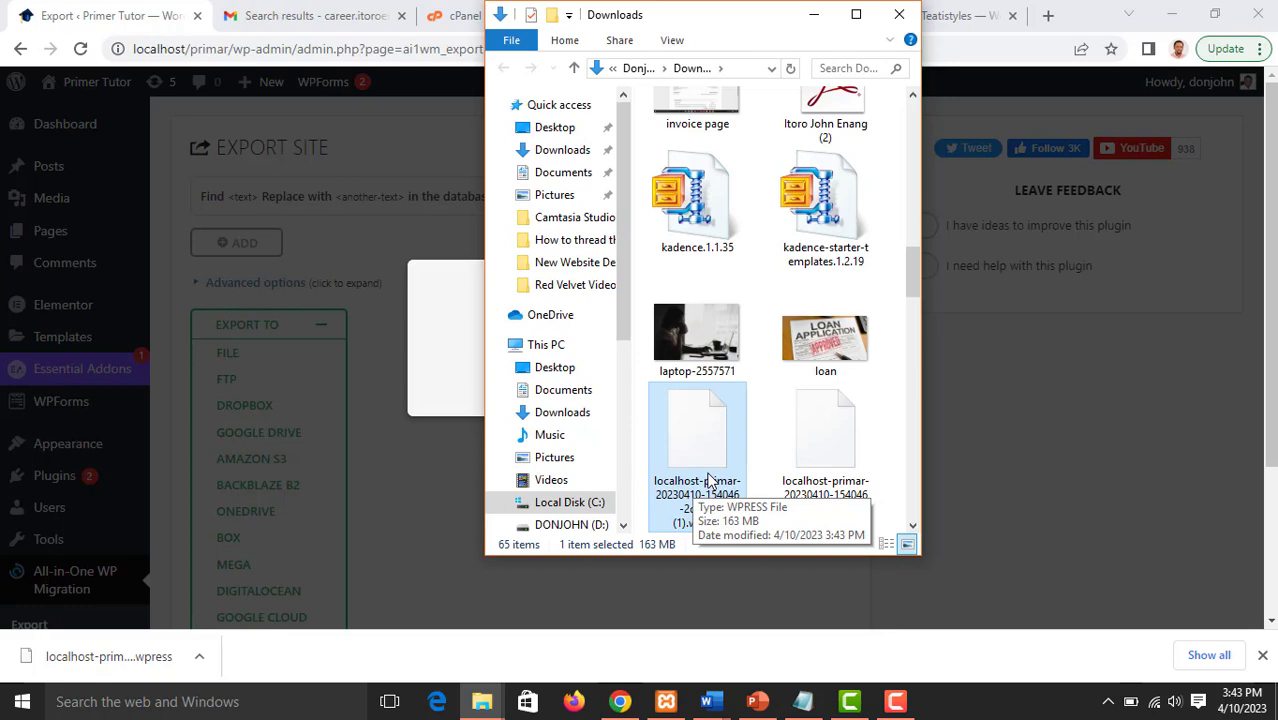
click(817, 22)
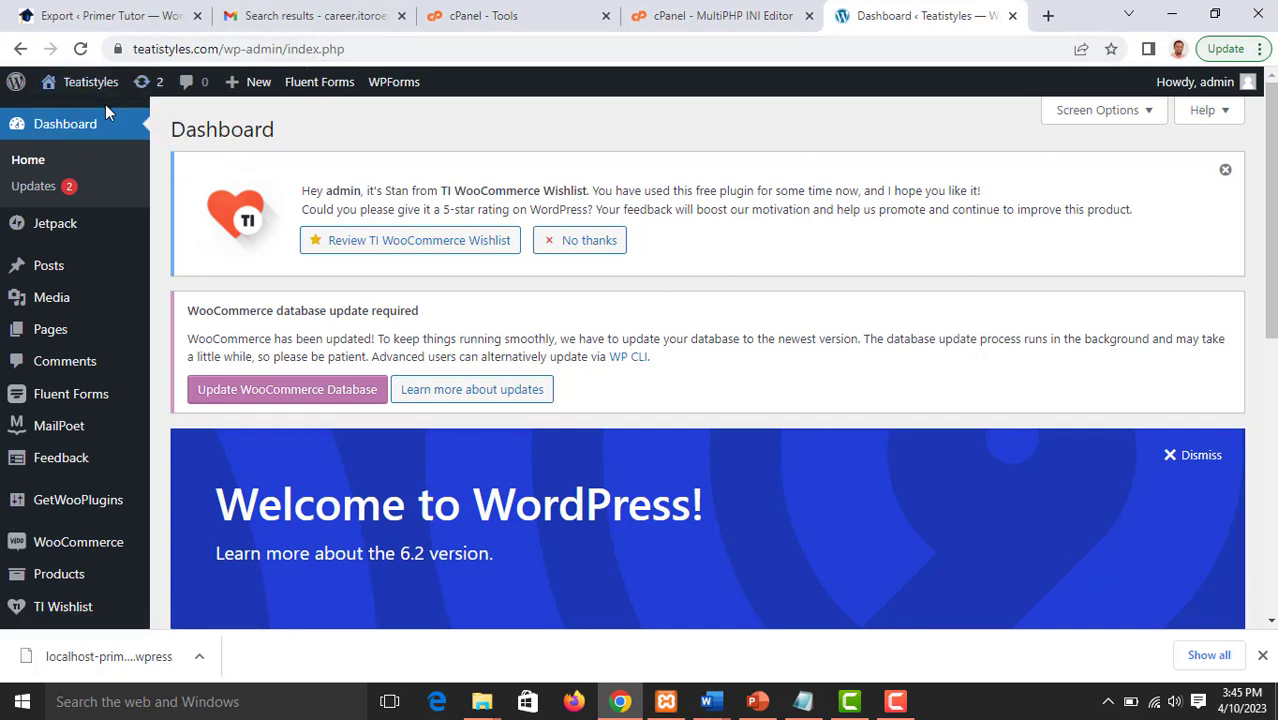
Step: Open the live Teatistyles site in a new browser tab and look over its current homepage
mouse_move(85, 91)
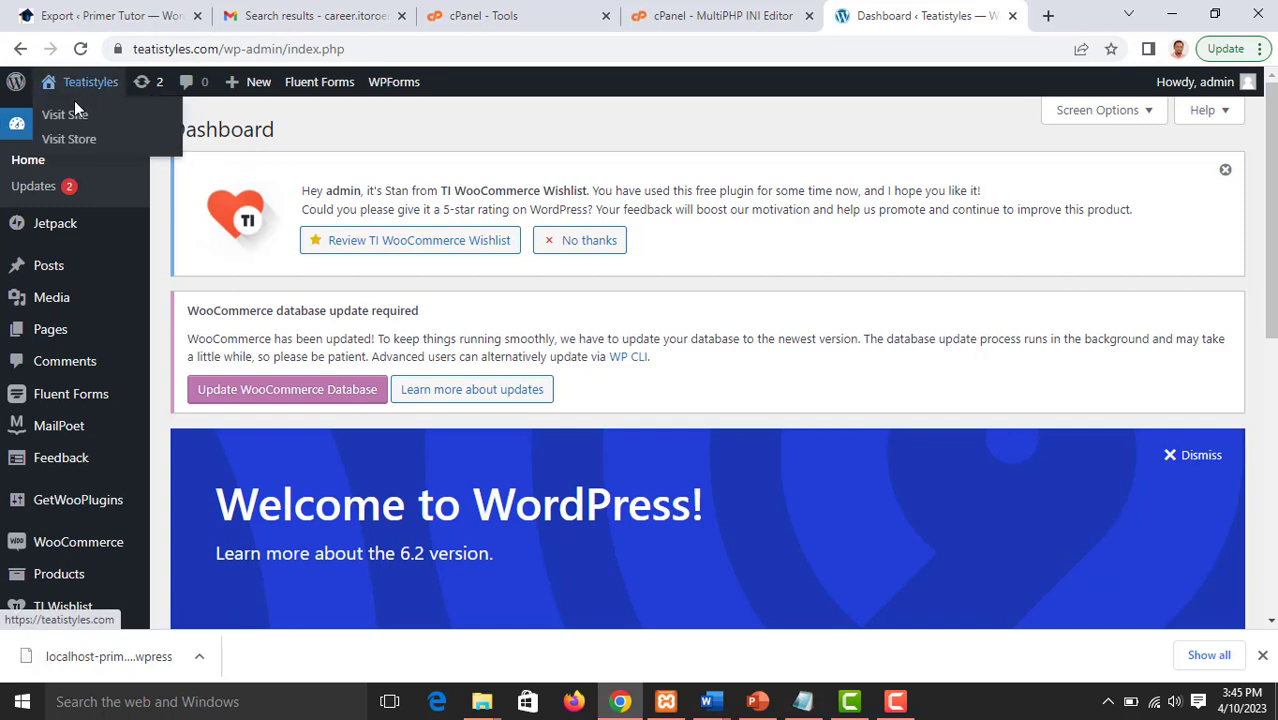
right_click(70, 117)
click(108, 124)
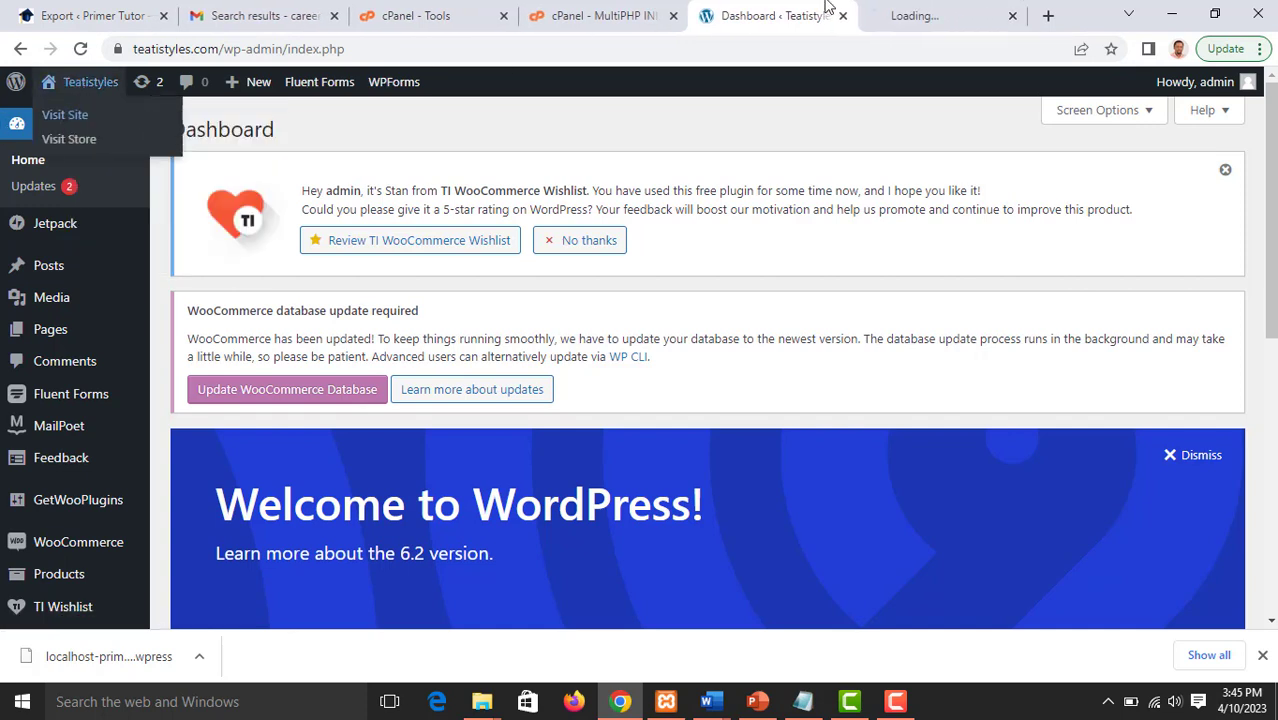
click(894, 28)
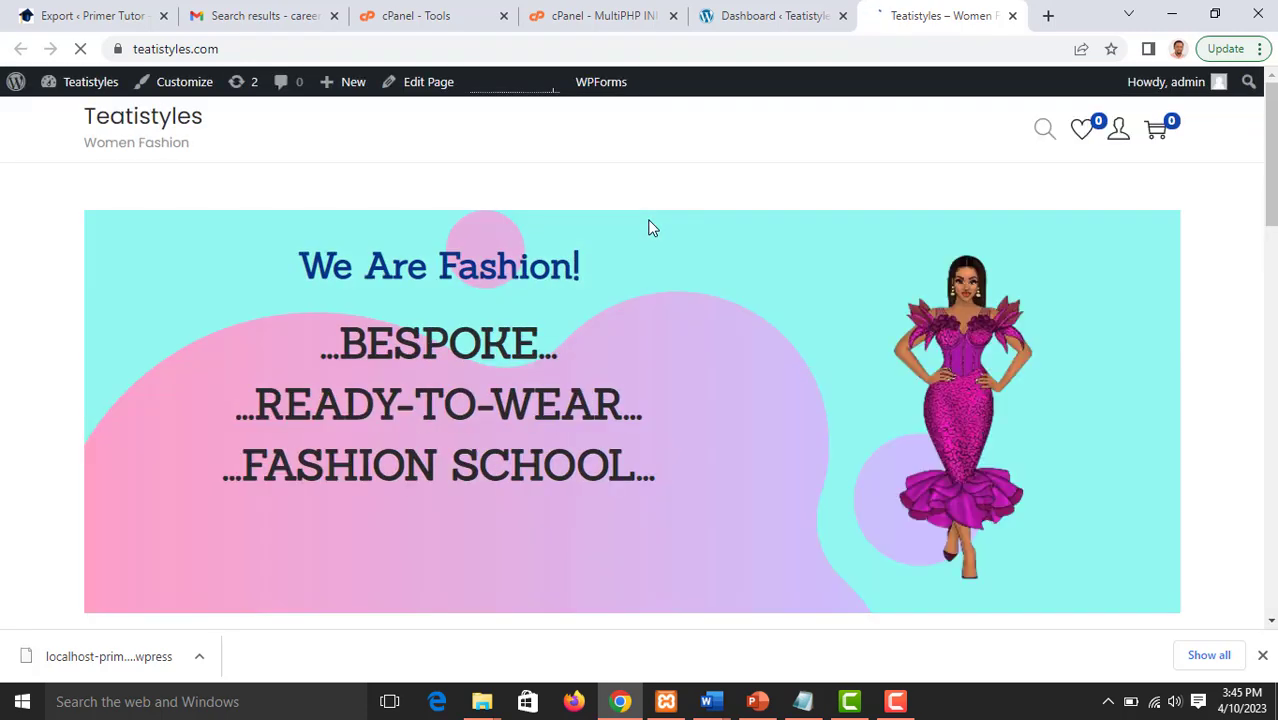
scroll(619, 257, down, 6)
scroll(619, 257, up, 6)
Step: Return to the Teatistyles dashboard, search the plugin directory for "WP RESET", and install and activate the WP Reset plugin
click(704, 14)
scroll(66, 428, down, 3)
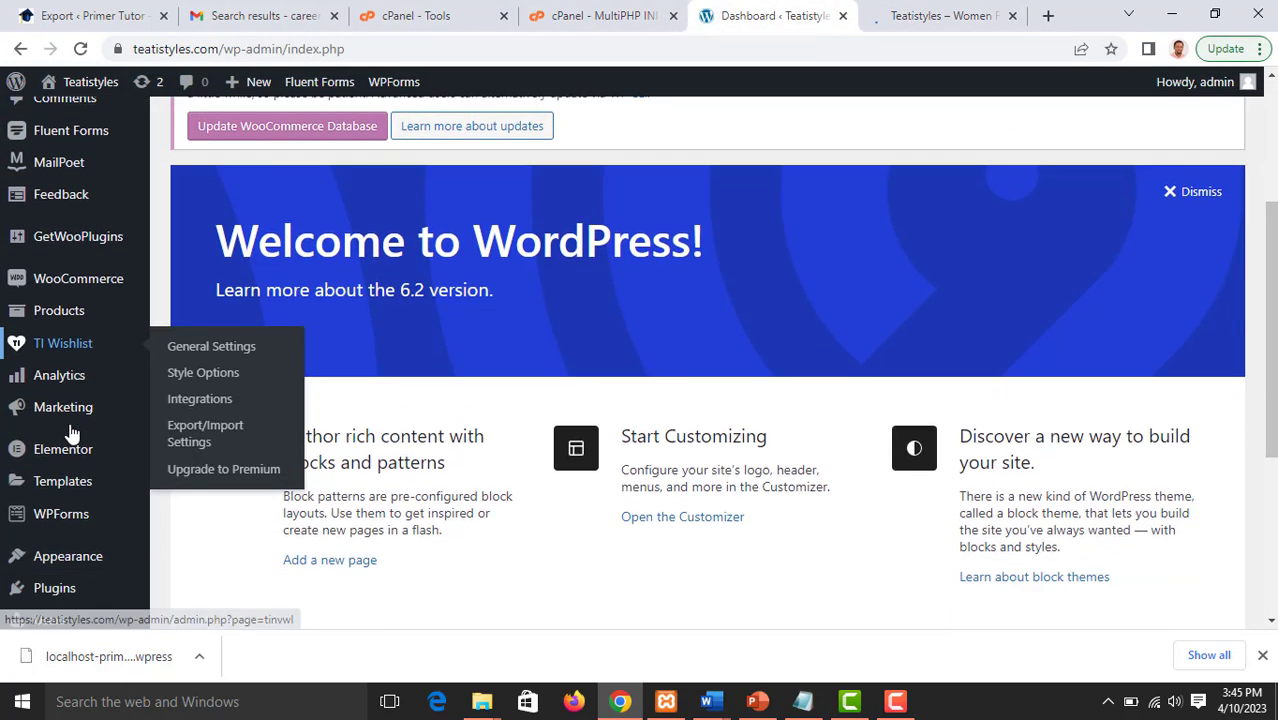
scroll(70, 500, down, 2)
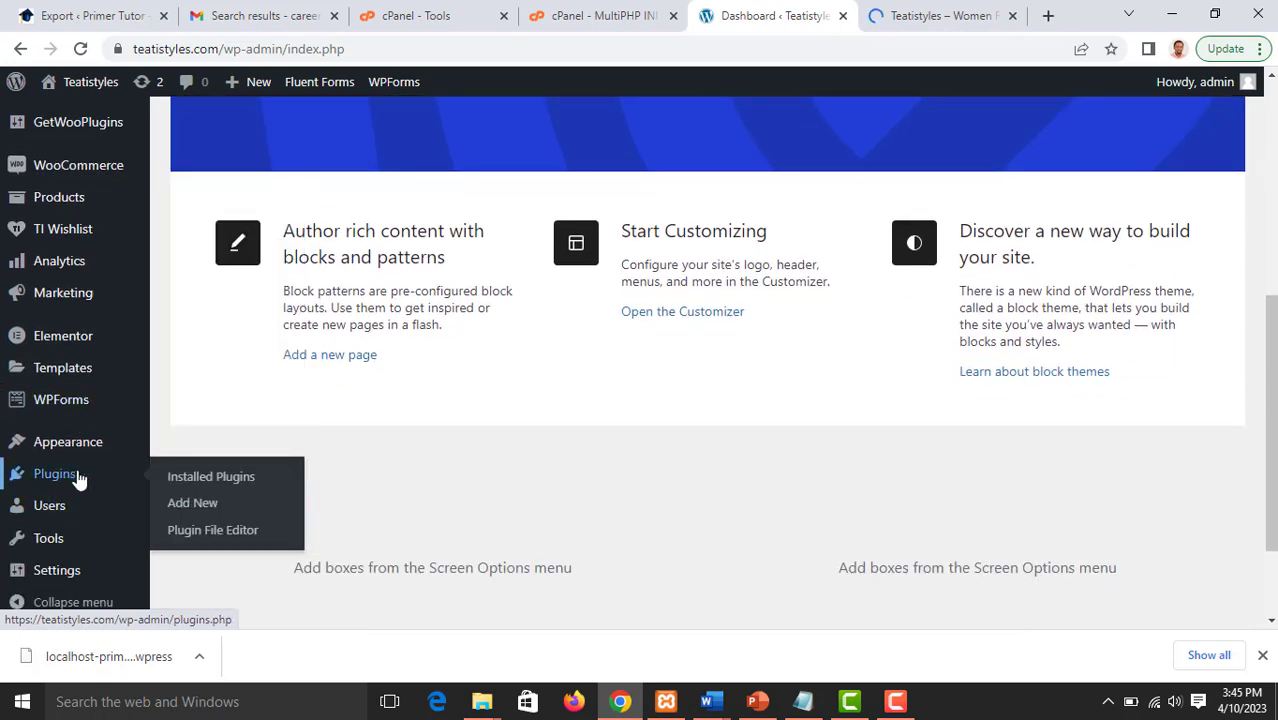
click(185, 503)
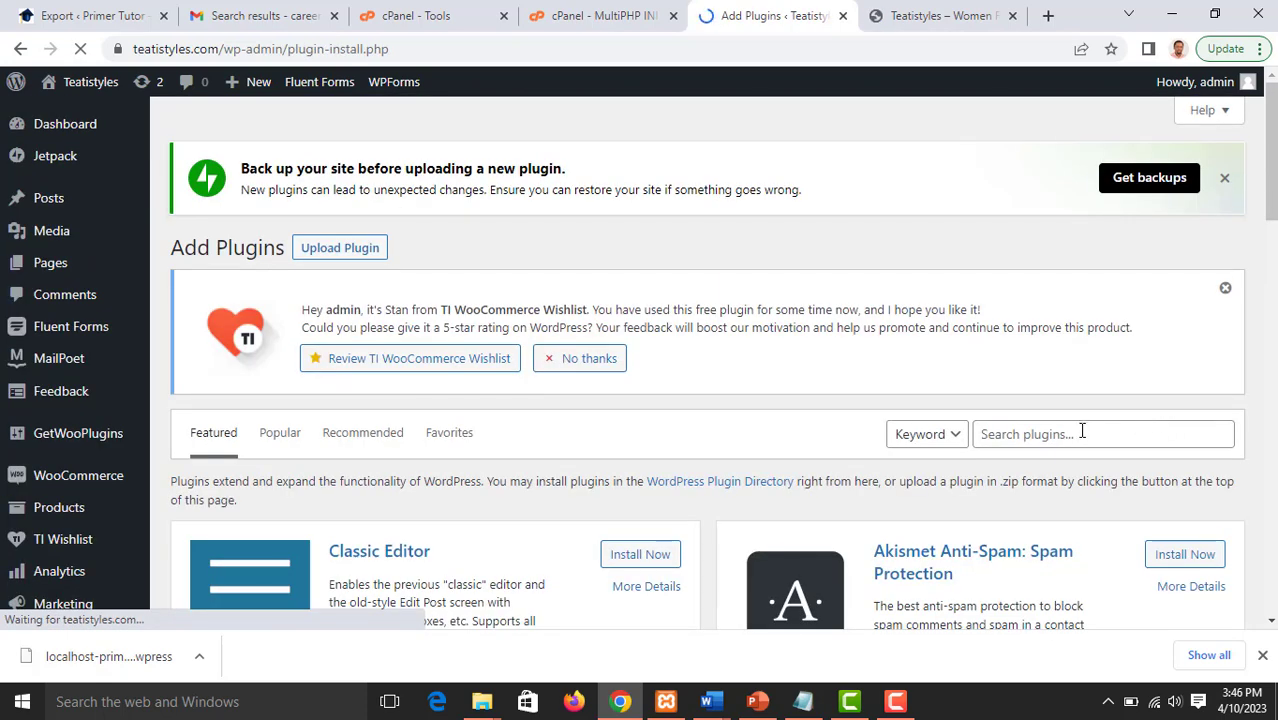
click(1081, 431)
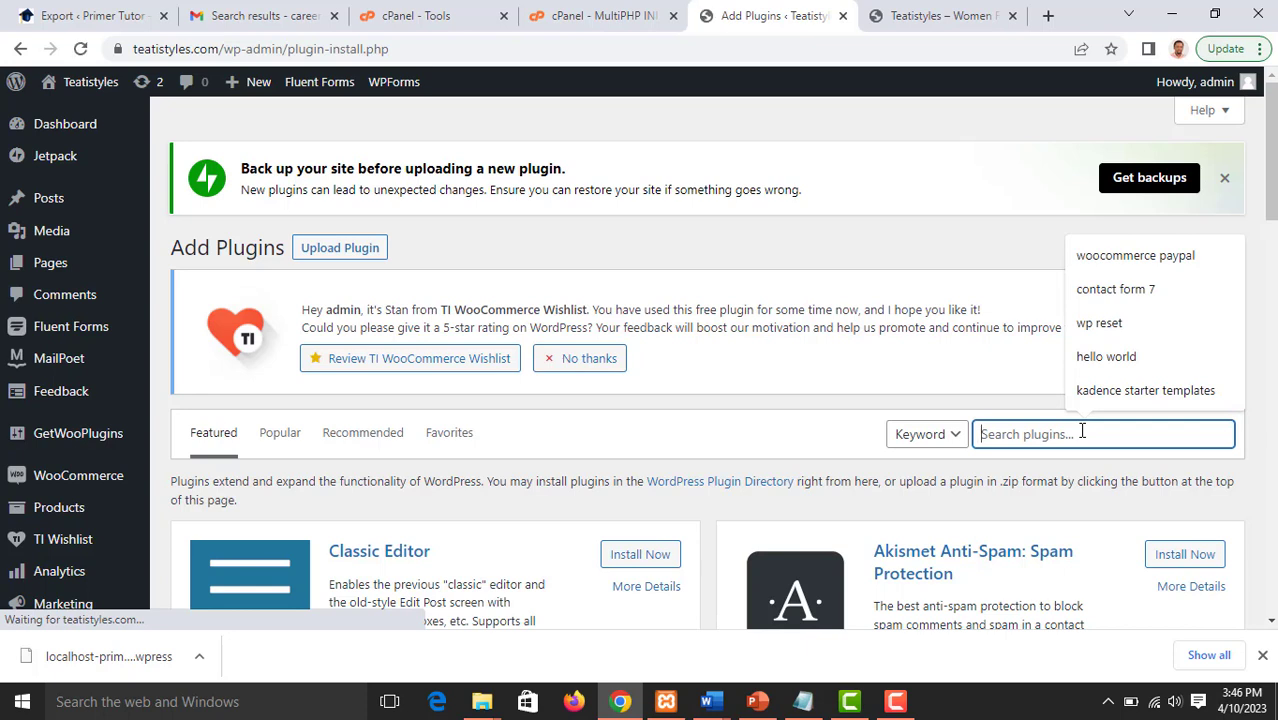
text(WP)
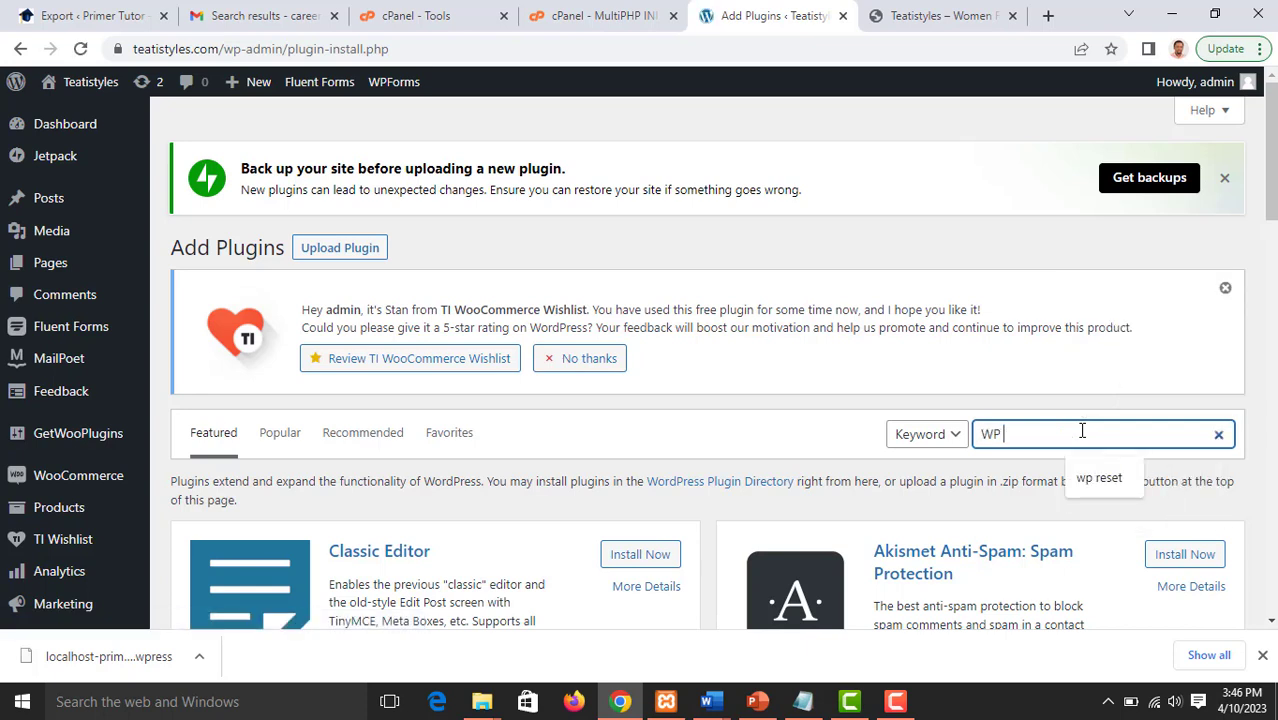
text( RESET)
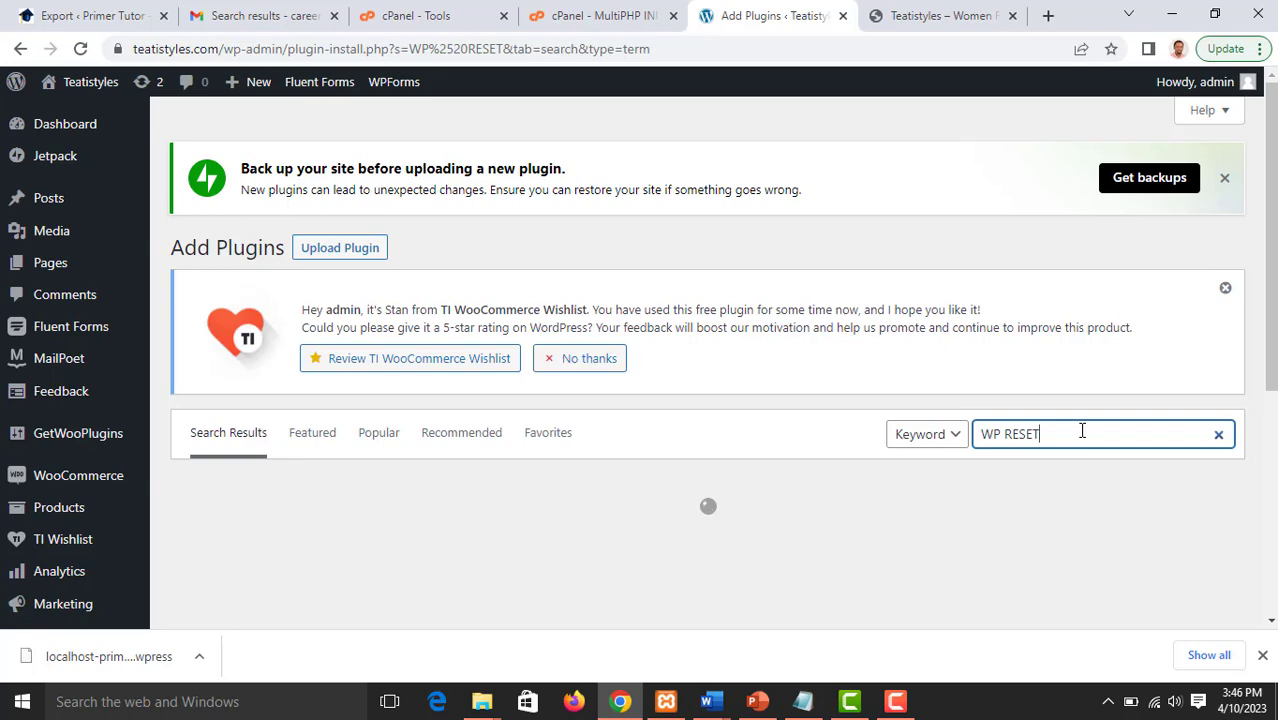
scroll(1080, 430, down, 2)
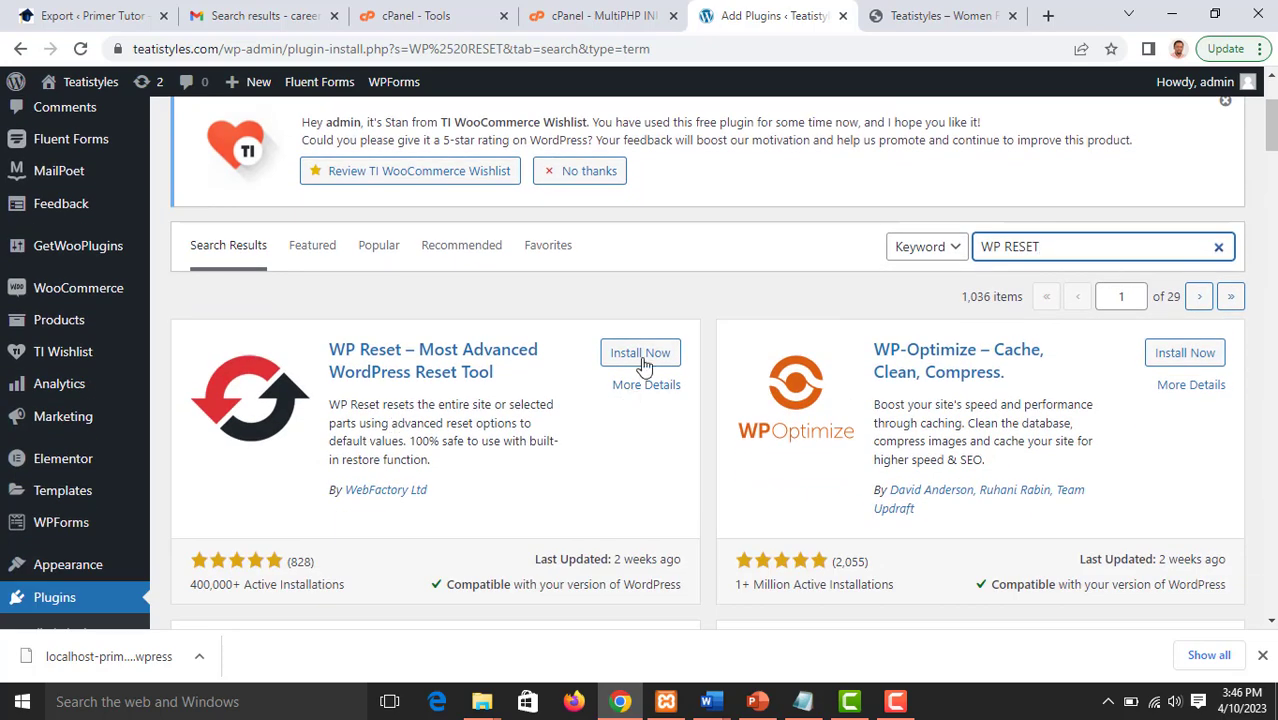
click(640, 360)
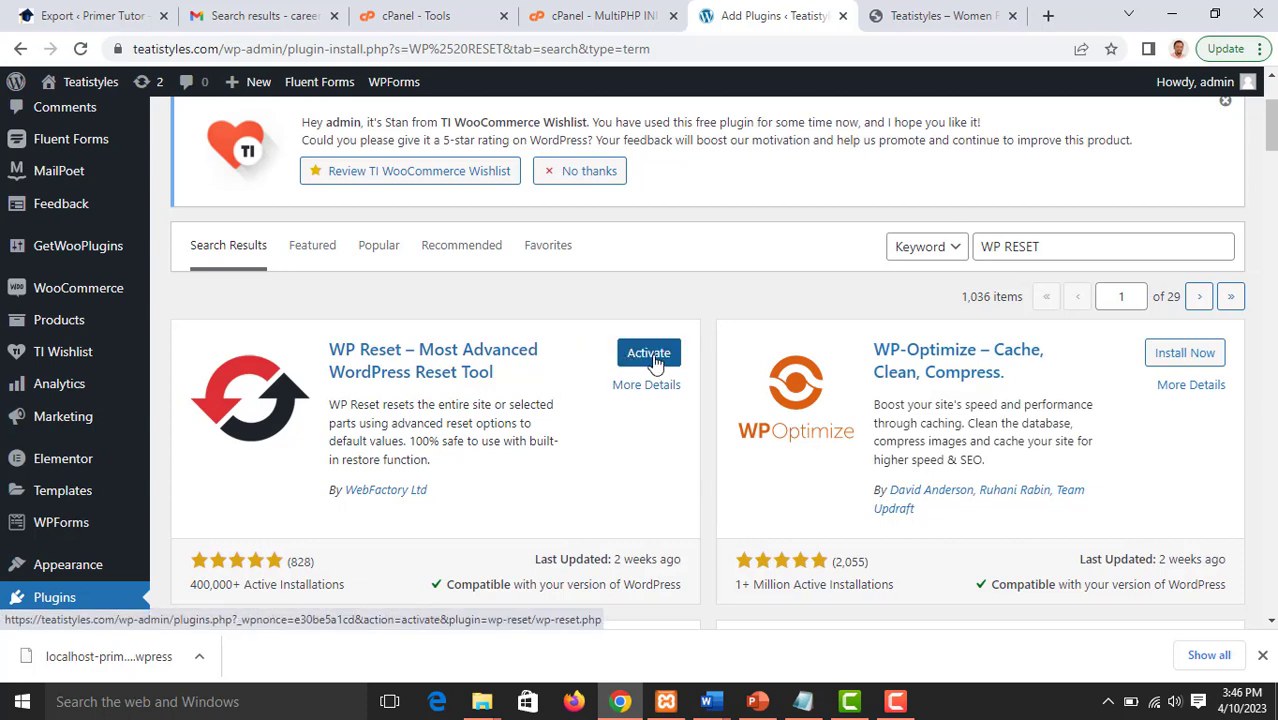
click(653, 362)
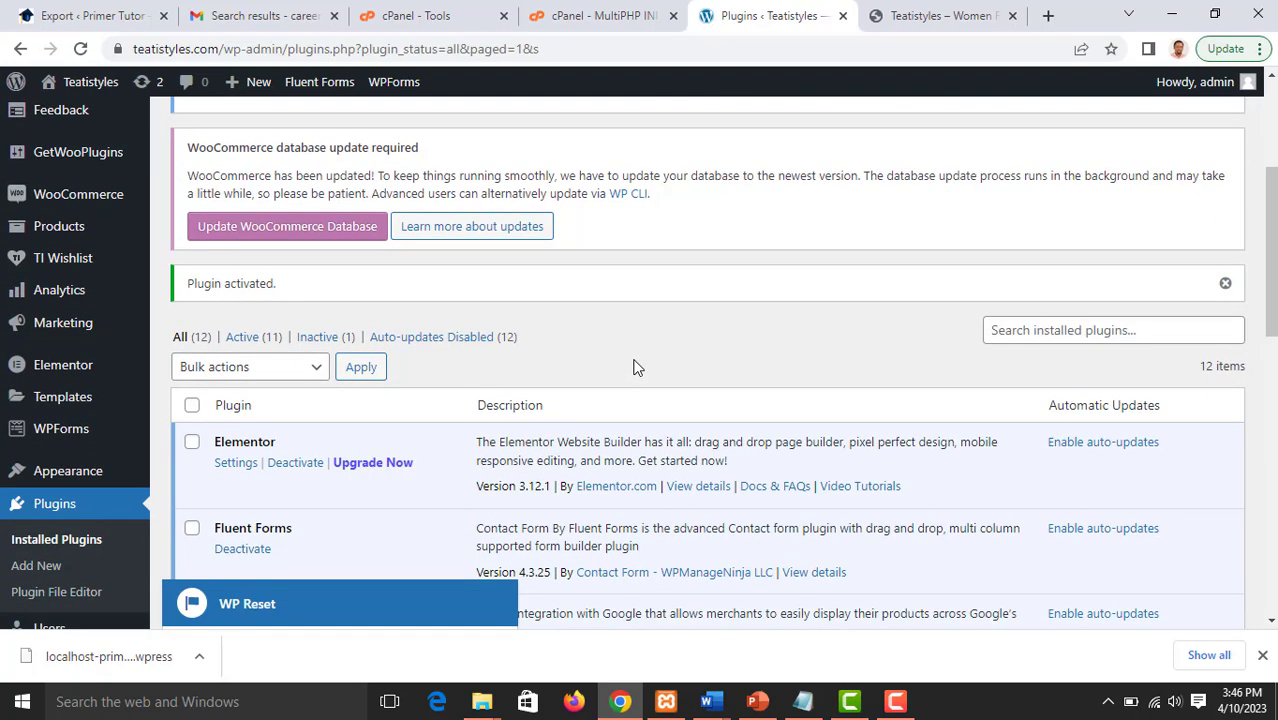
Step: Find WP Reset among the installed plugins and open its reset tools
scroll(63, 405, down, 3)
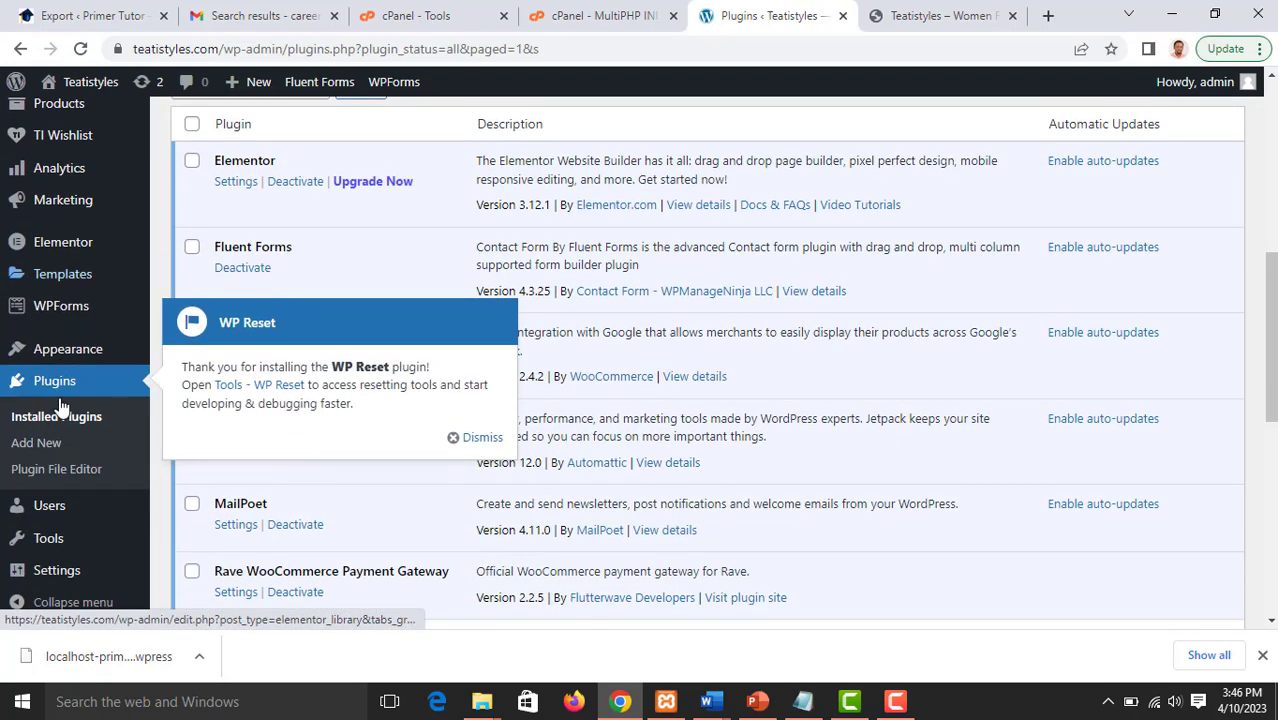
scroll(756, 205, up, 5)
scroll(747, 222, down, 6)
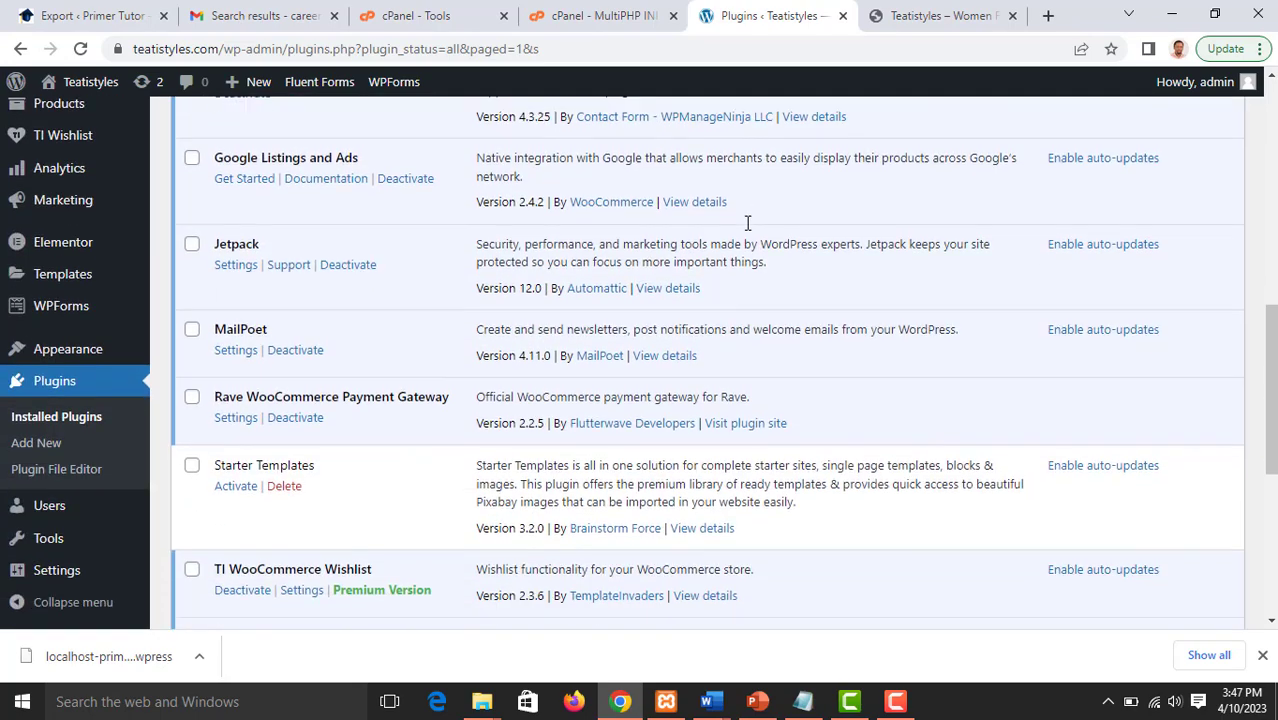
scroll(747, 222, down, 5)
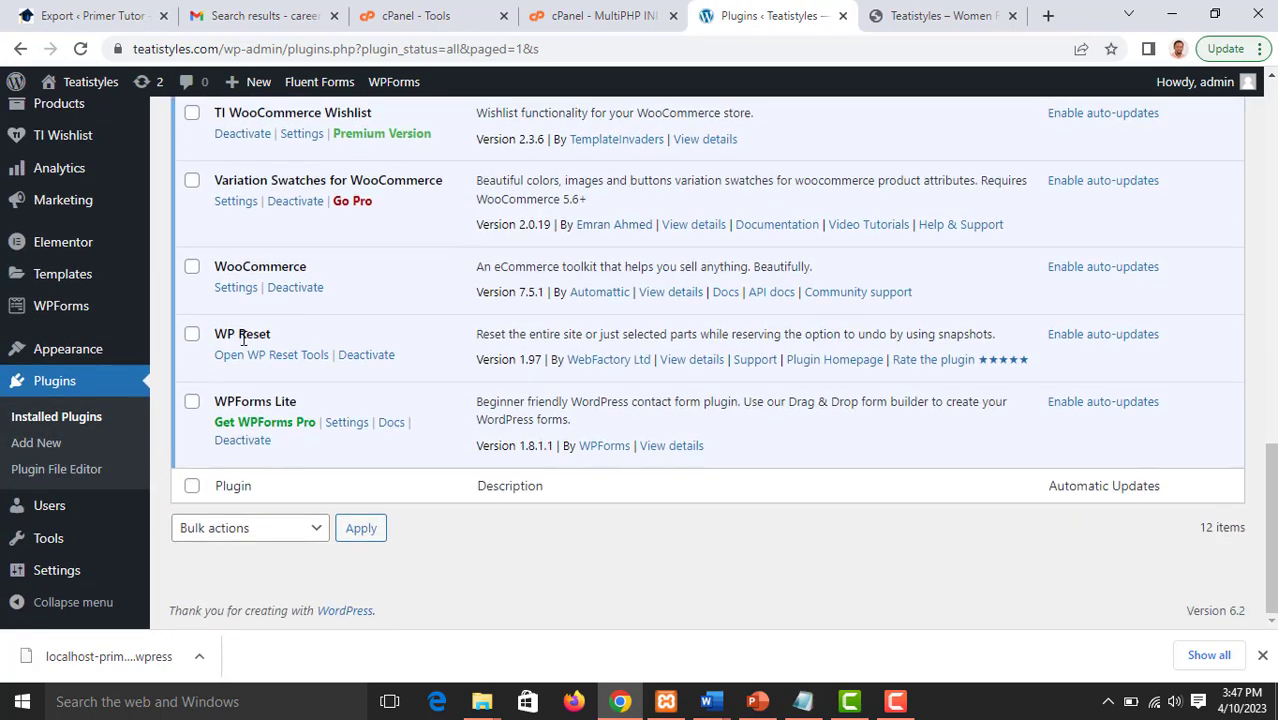
click(297, 356)
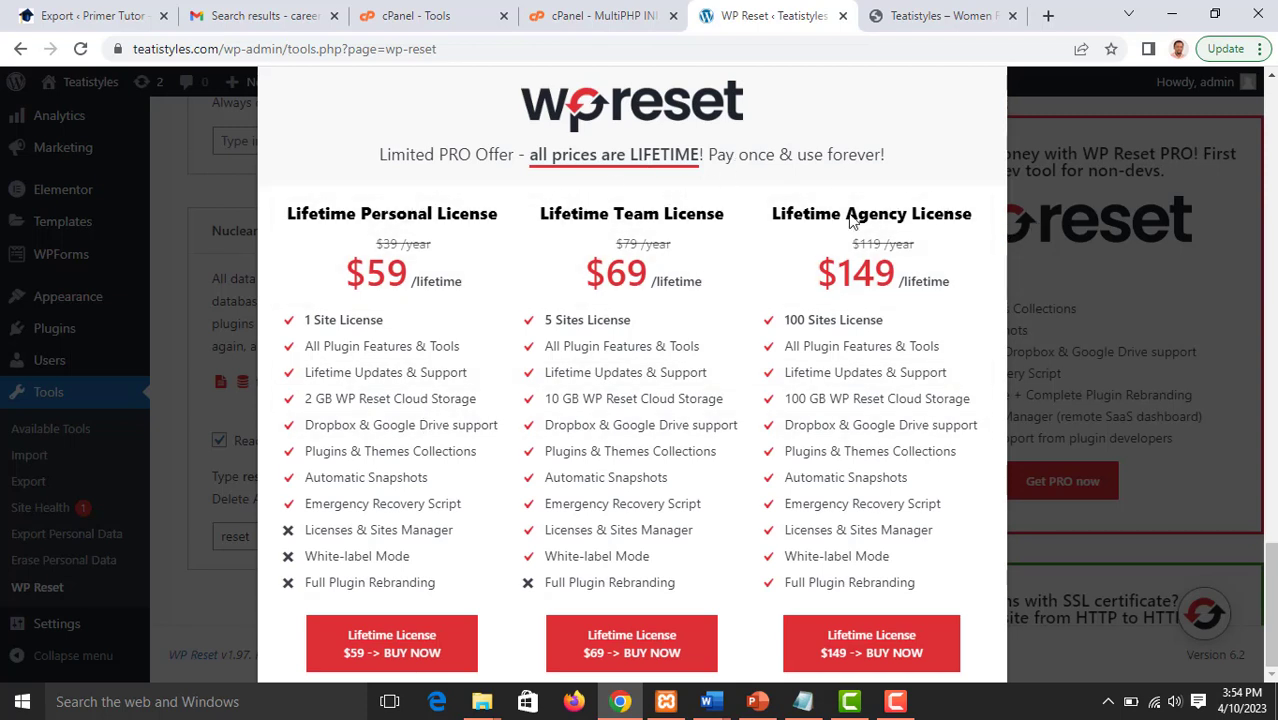
Step: Close the PRO licence offer and review the table of what each reset tool deletes
click(1060, 224)
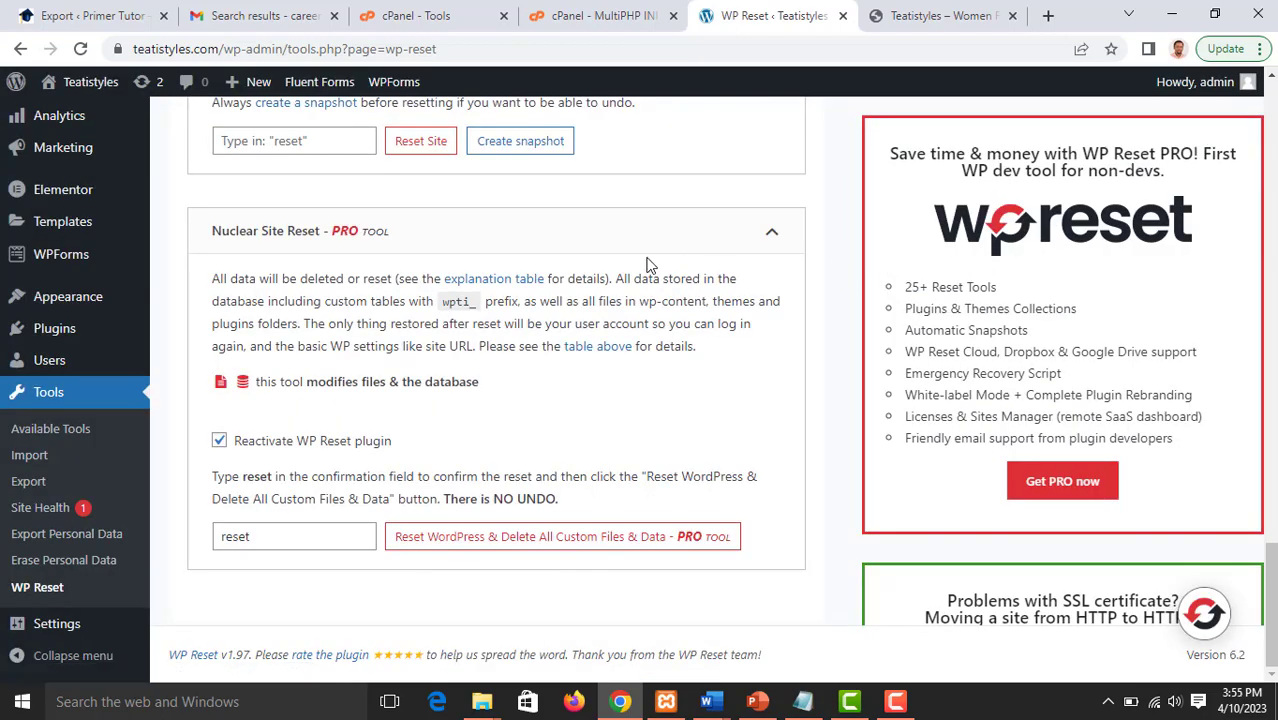
scroll(646, 265, up, 20)
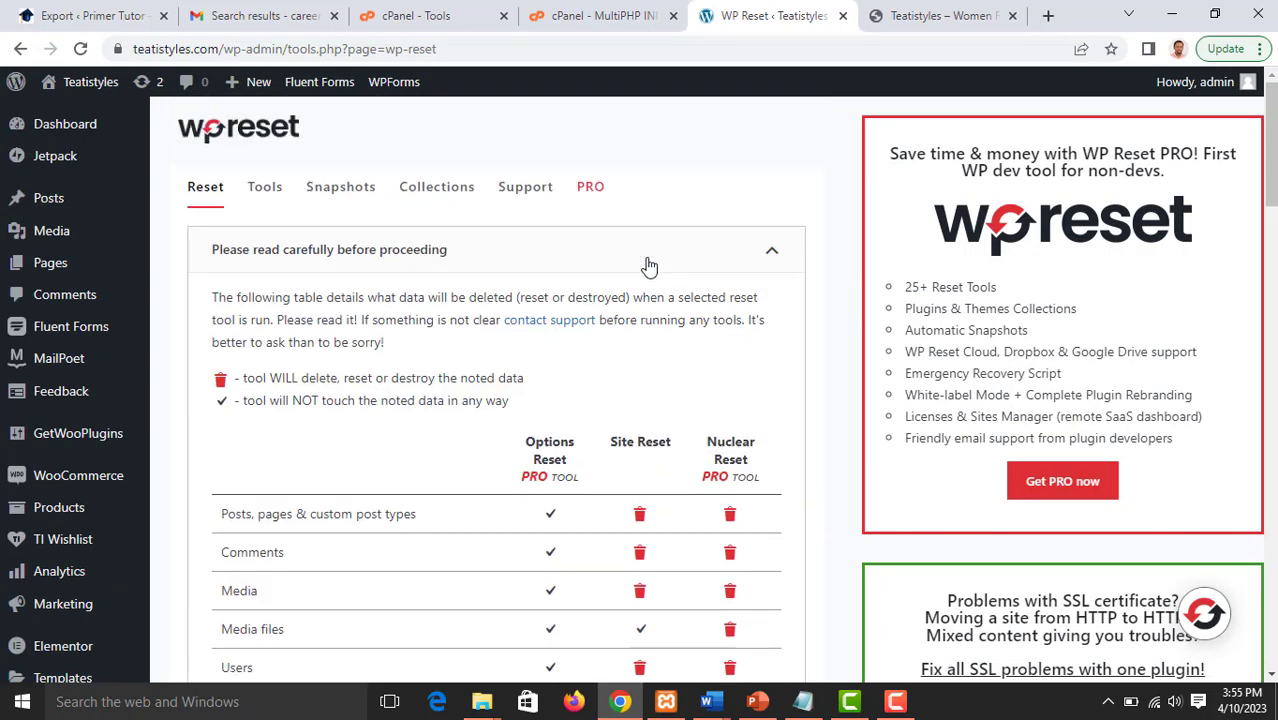
scroll(648, 266, down, 1)
scroll(648, 266, down, 10)
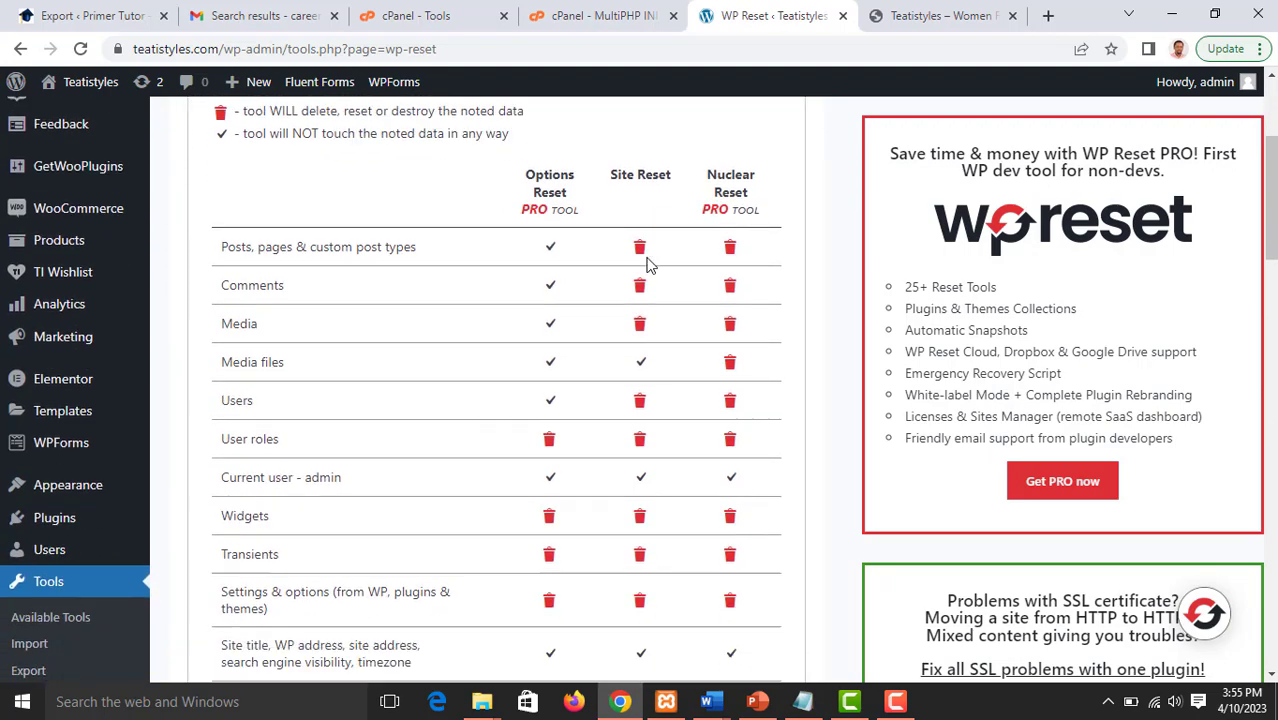
scroll(646, 265, down, 8)
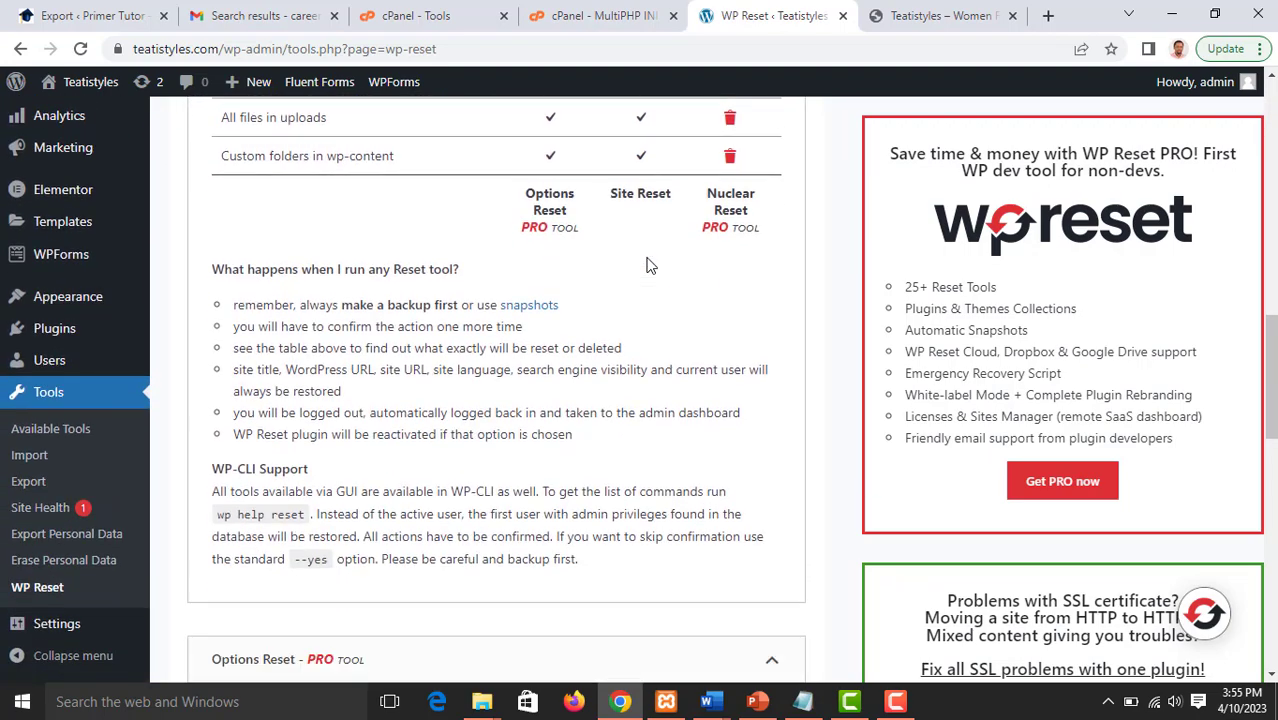
Step: Reset the live site with the Site Reset tool, confirming with "reset", and look over the fresh dashboard
scroll(621, 268, down, 1)
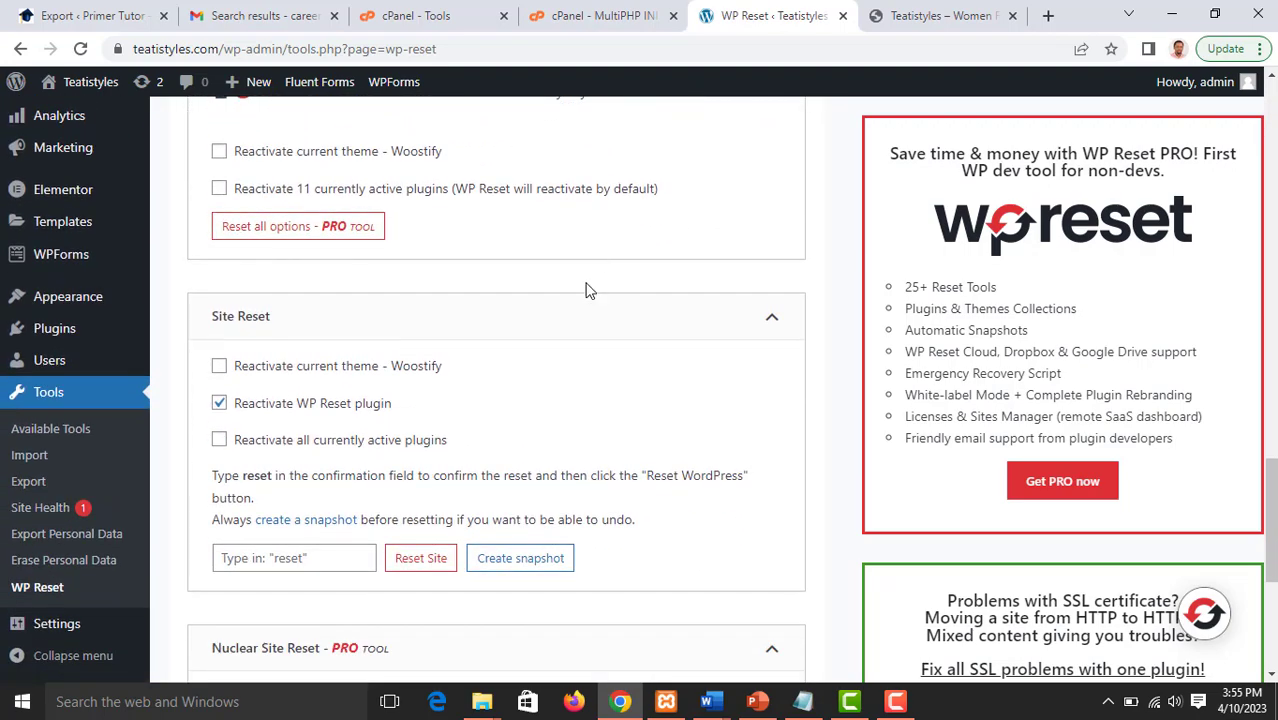
scroll(362, 320, down, 1)
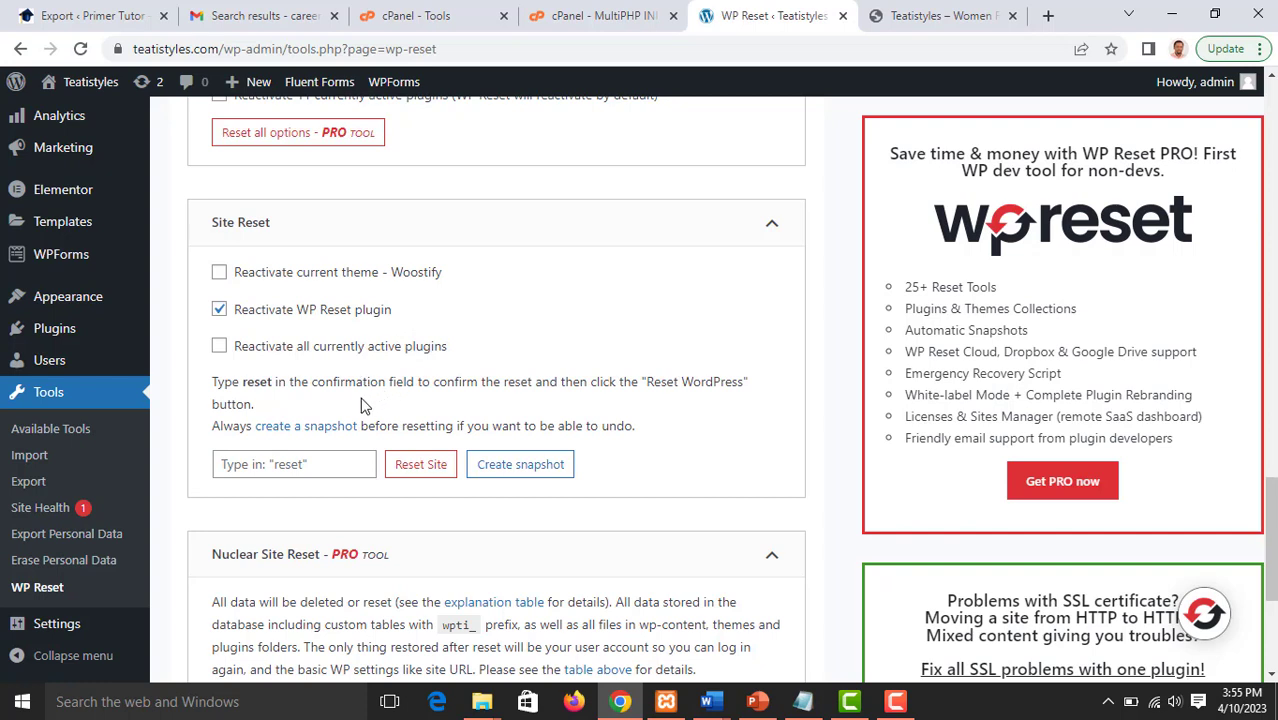
click(310, 461)
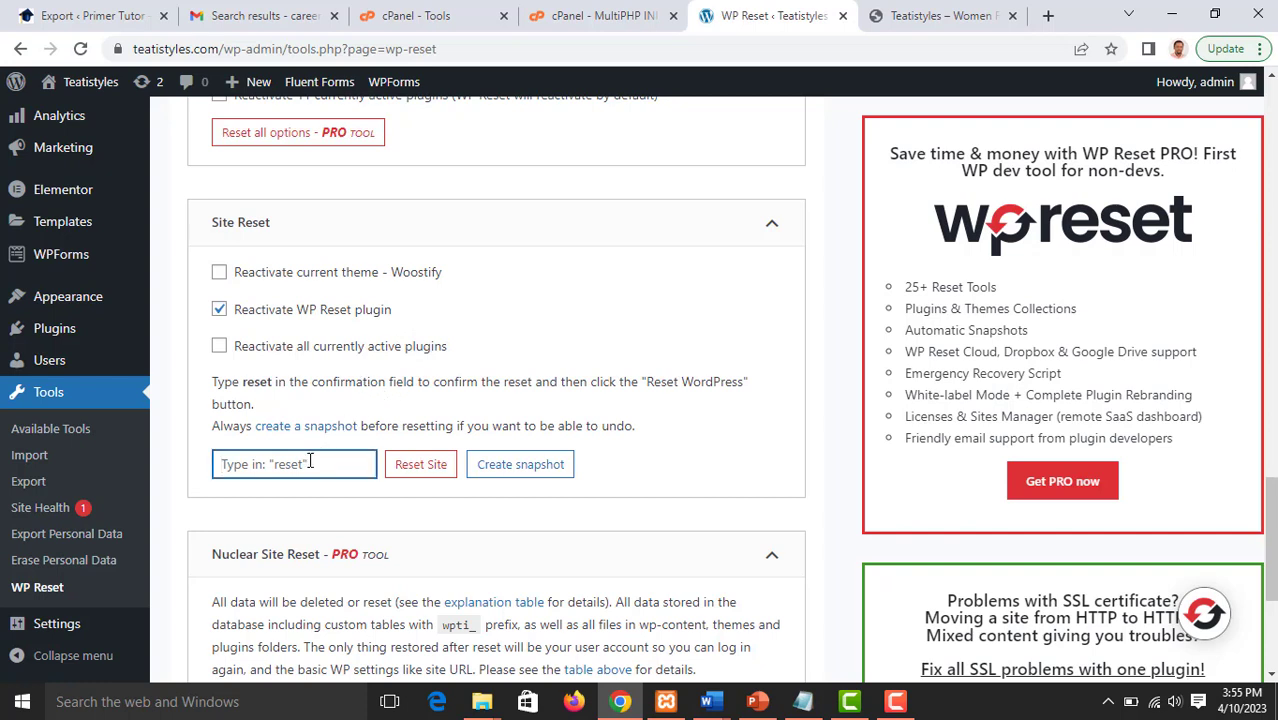
text(reset)
click(420, 466)
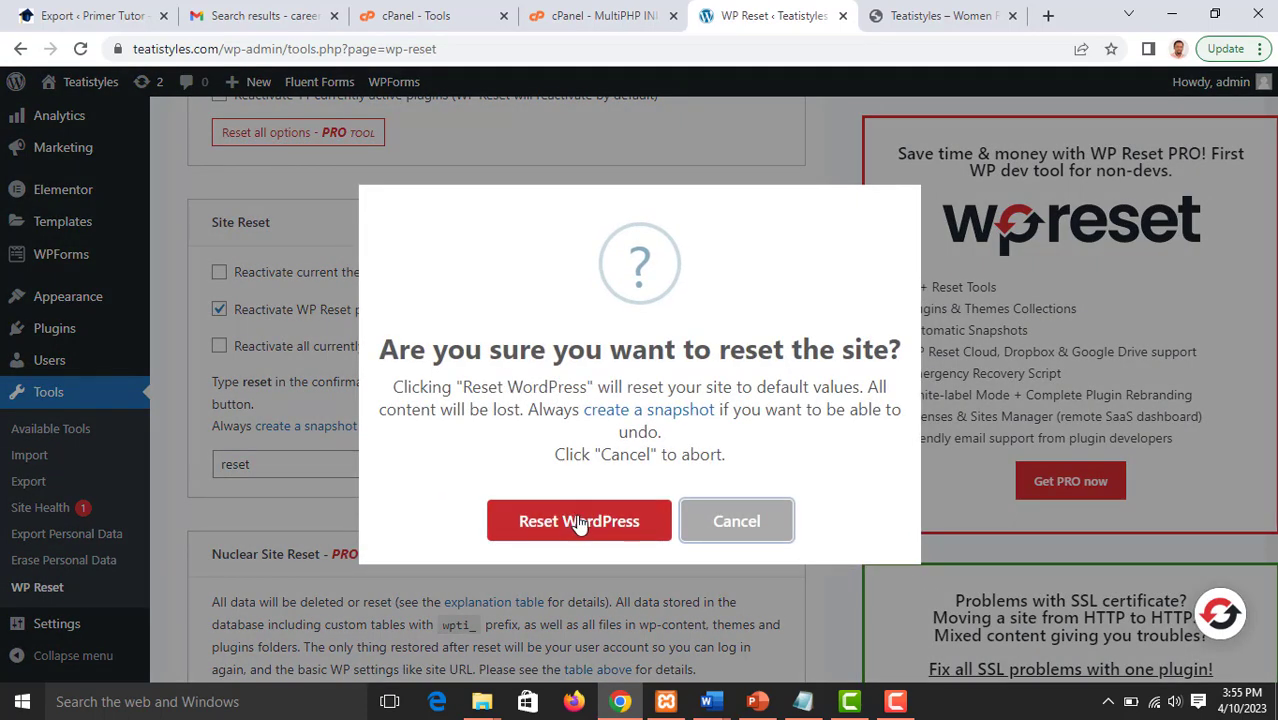
click(579, 522)
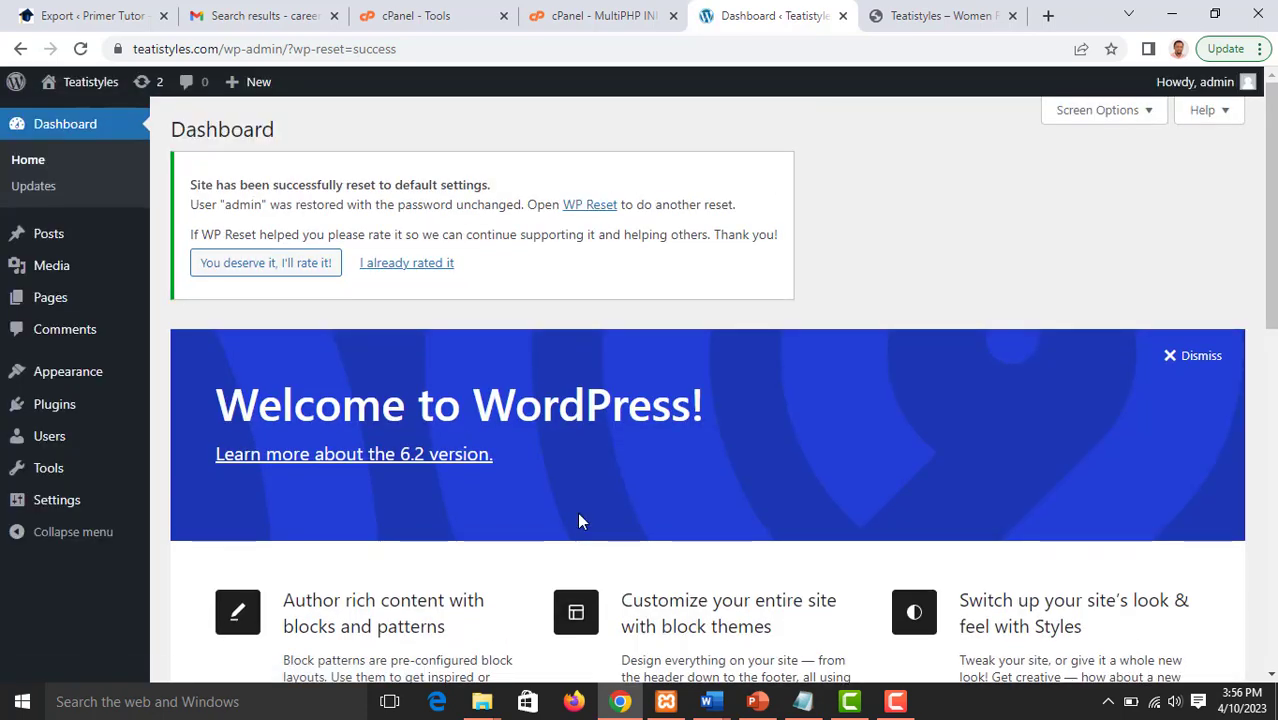
scroll(511, 427, down, 5)
scroll(511, 427, down, 3)
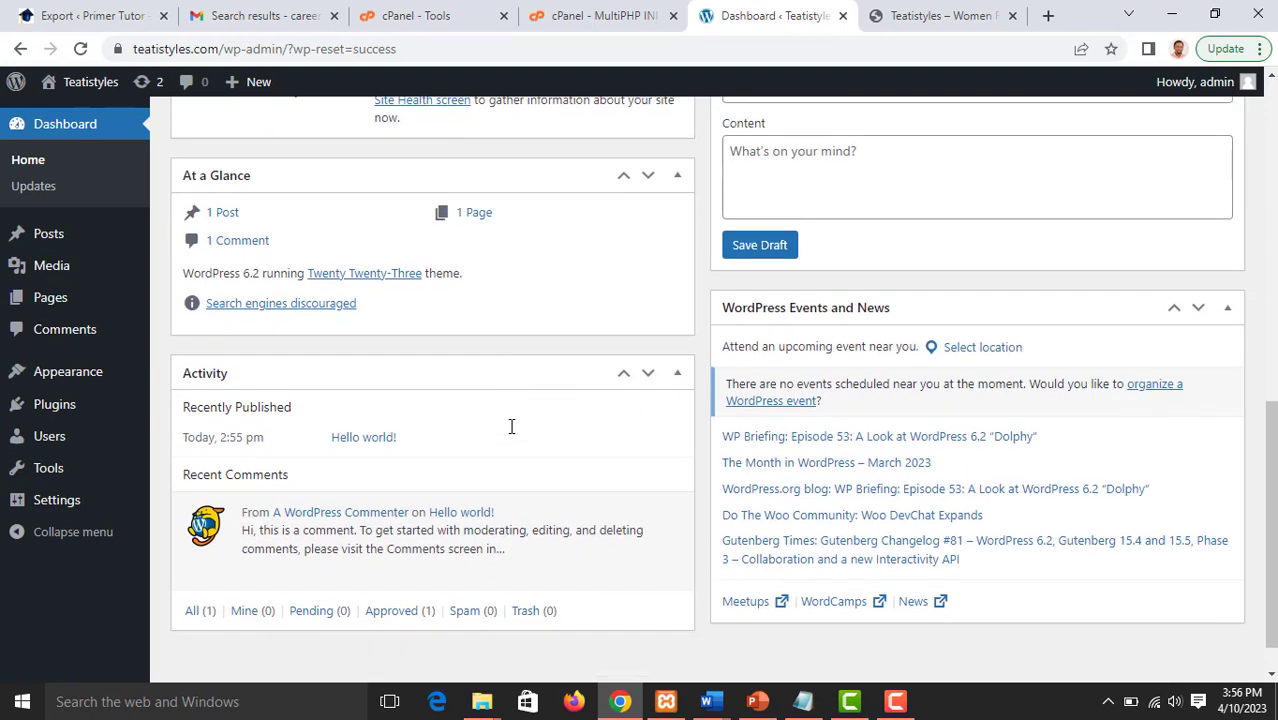
scroll(511, 425, up, 10)
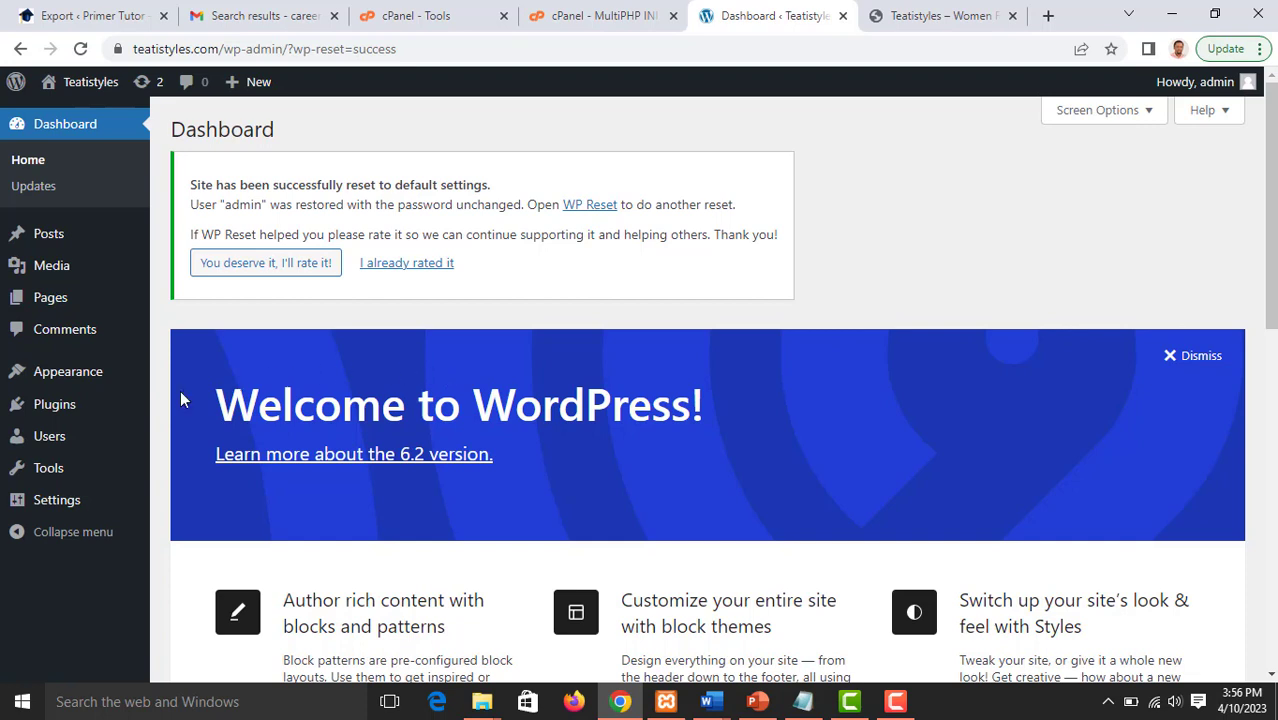
Step: Upload the all-in-one-wp-migration-6.7 zip from Downloads as a new plugin, then install and activate it
mouse_move(52, 410)
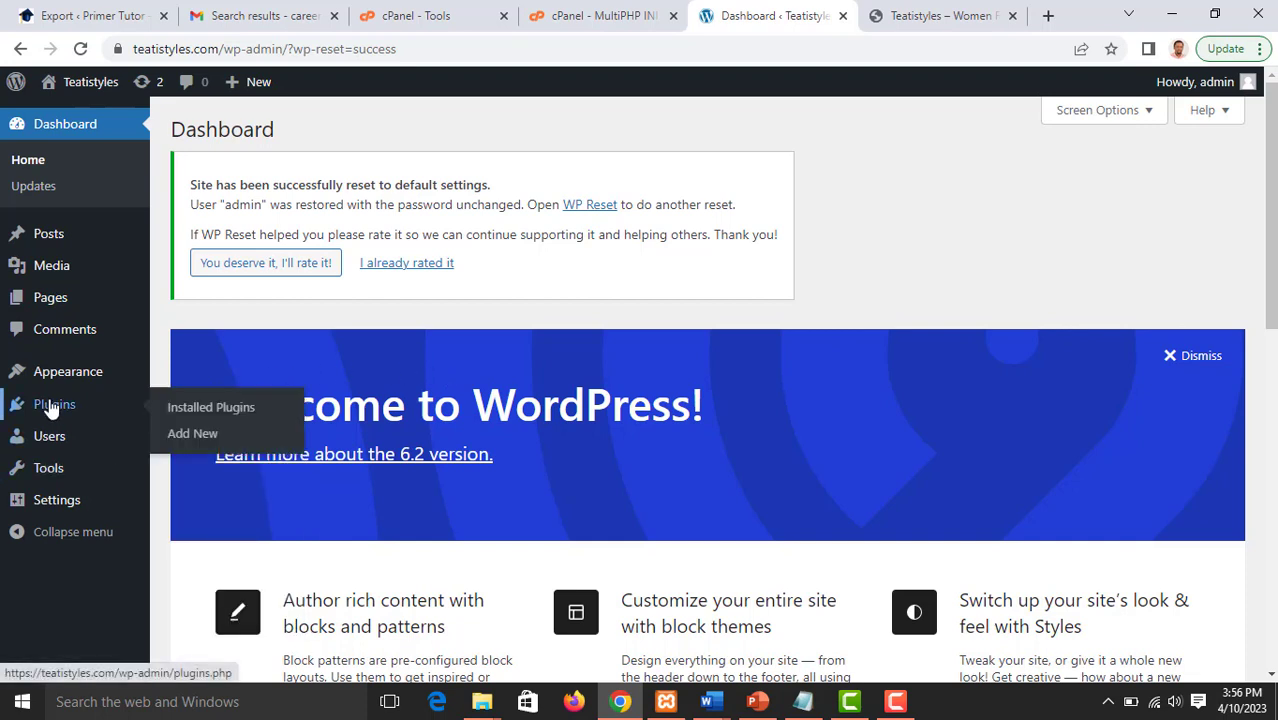
click(183, 437)
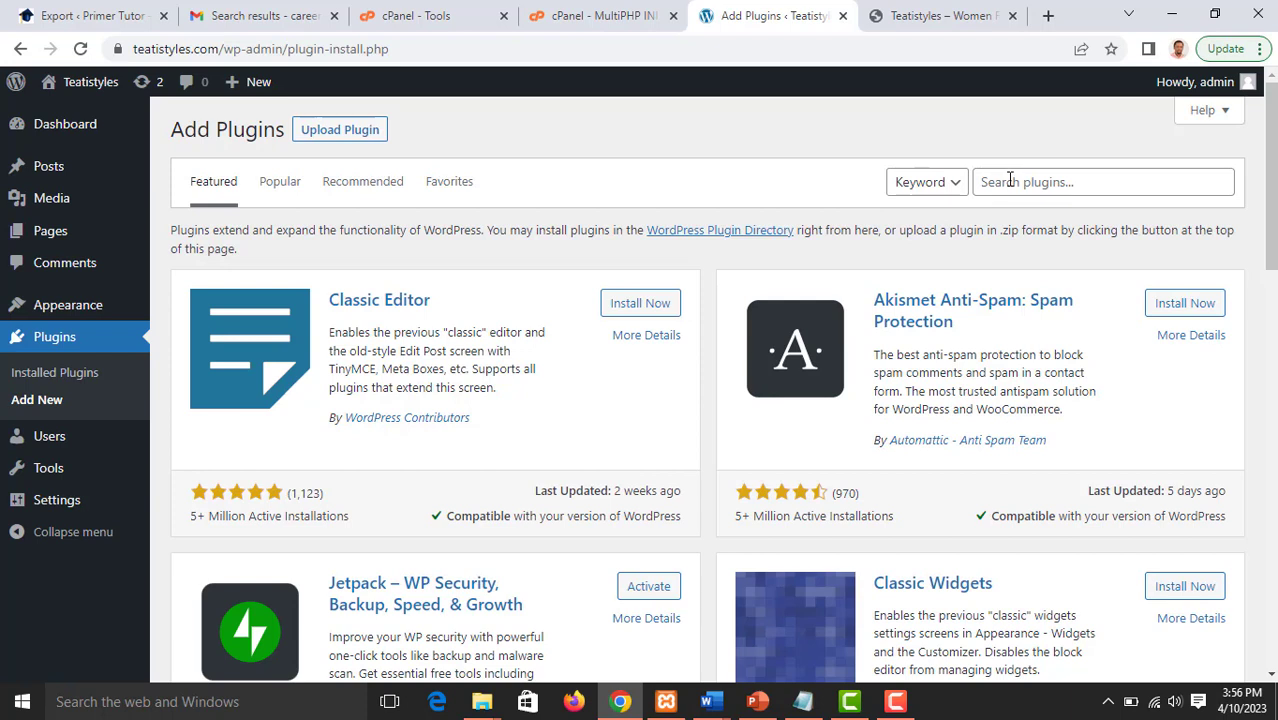
click(345, 138)
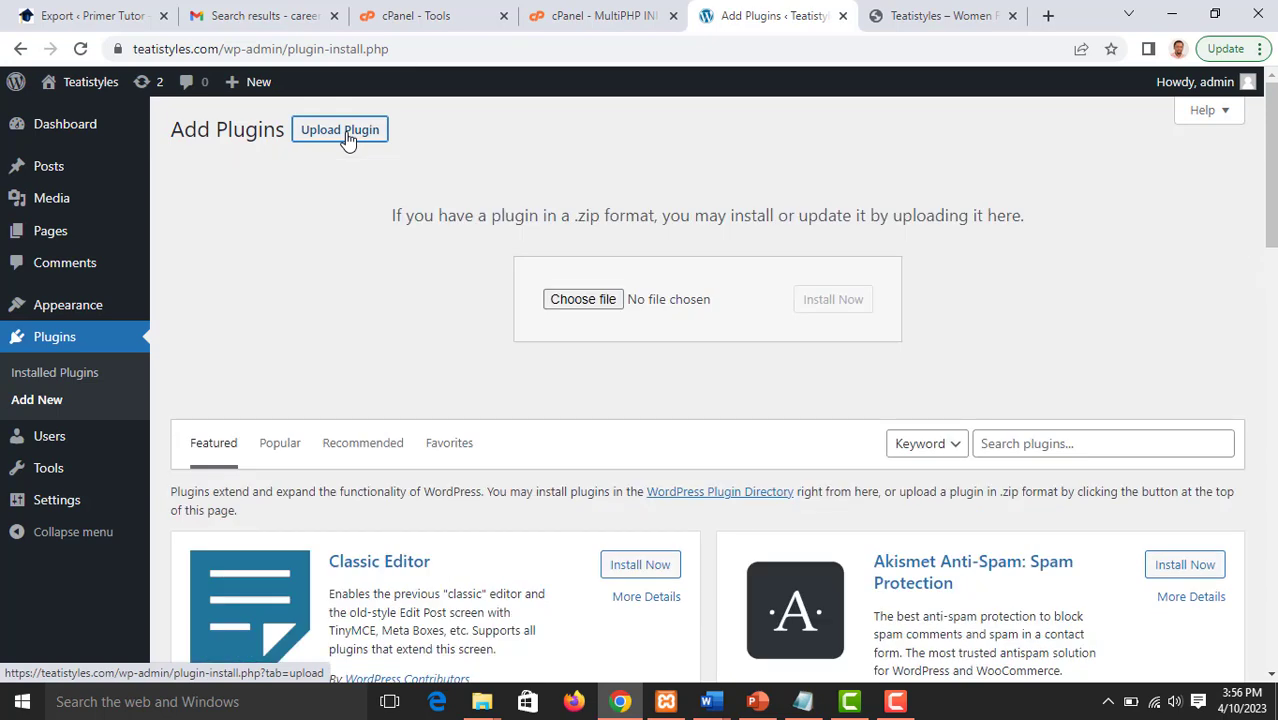
click(565, 300)
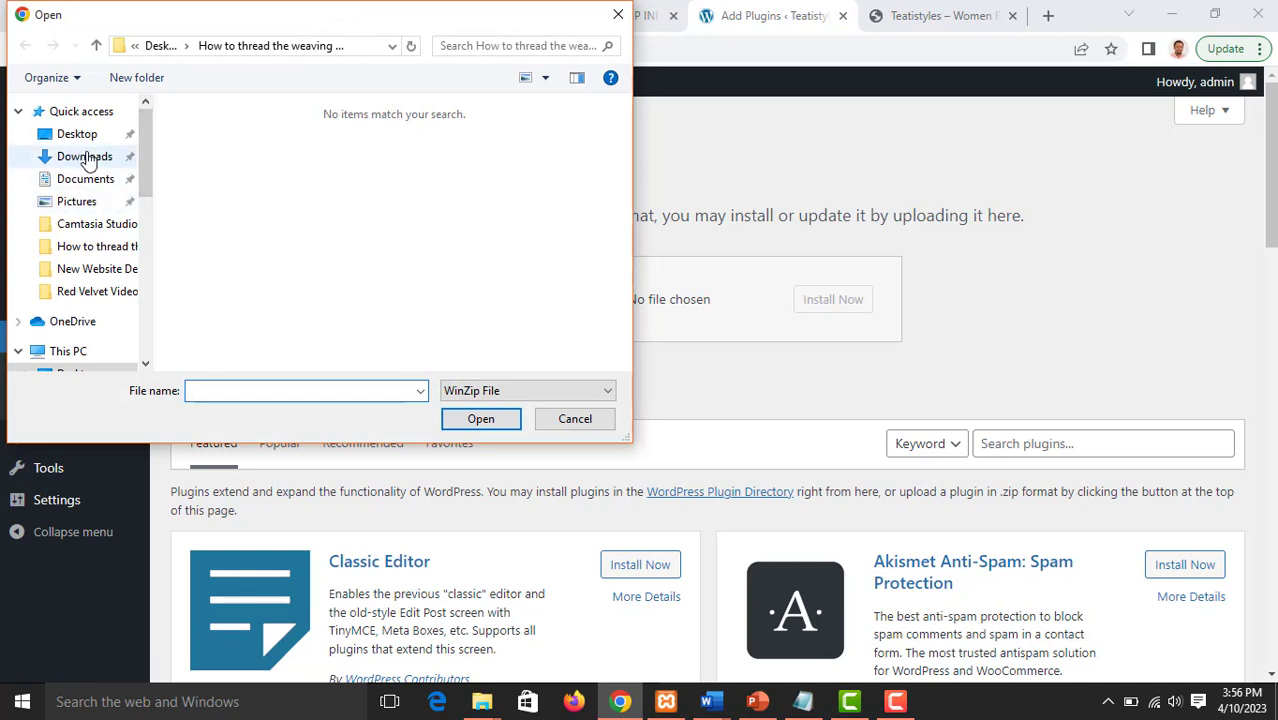
click(85, 157)
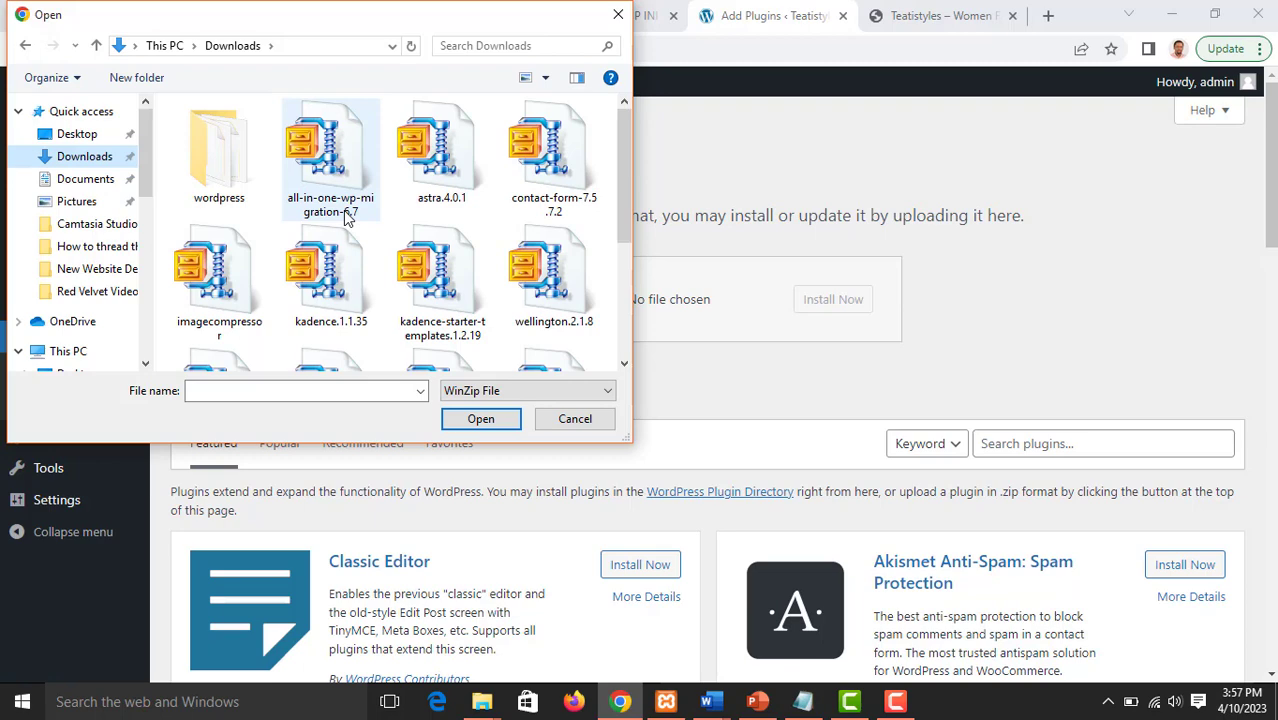
click(345, 172)
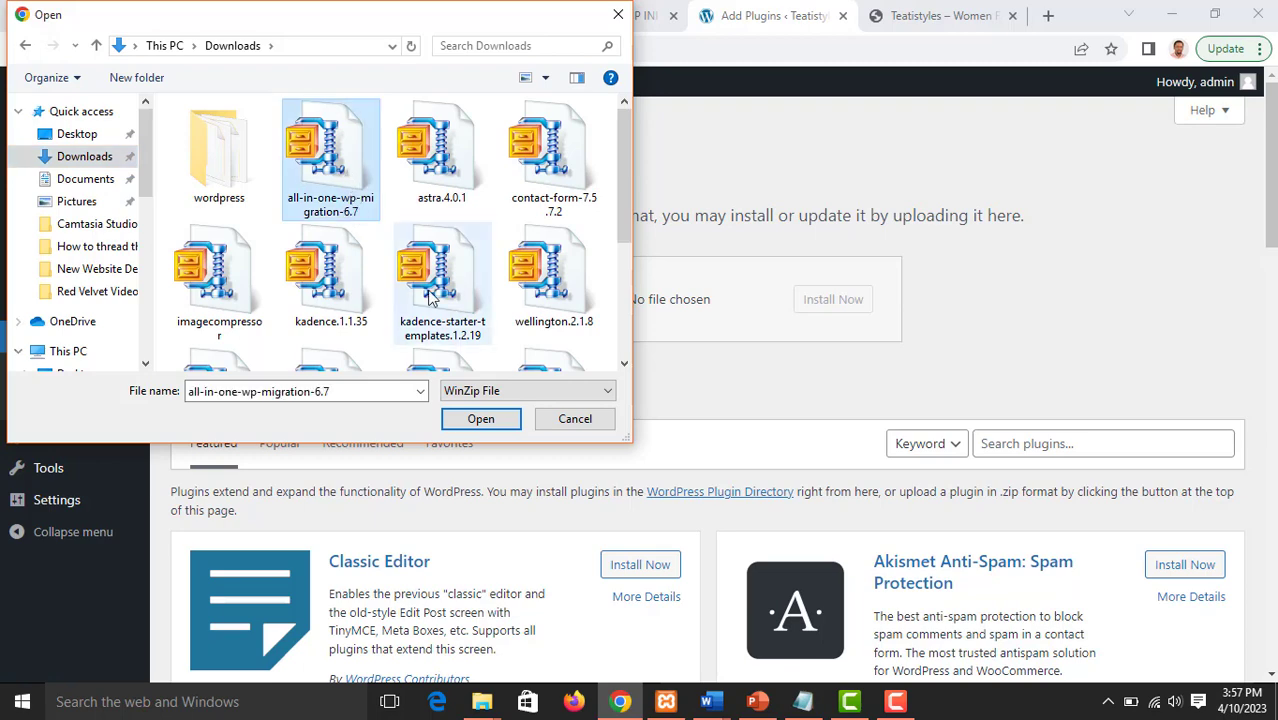
click(505, 418)
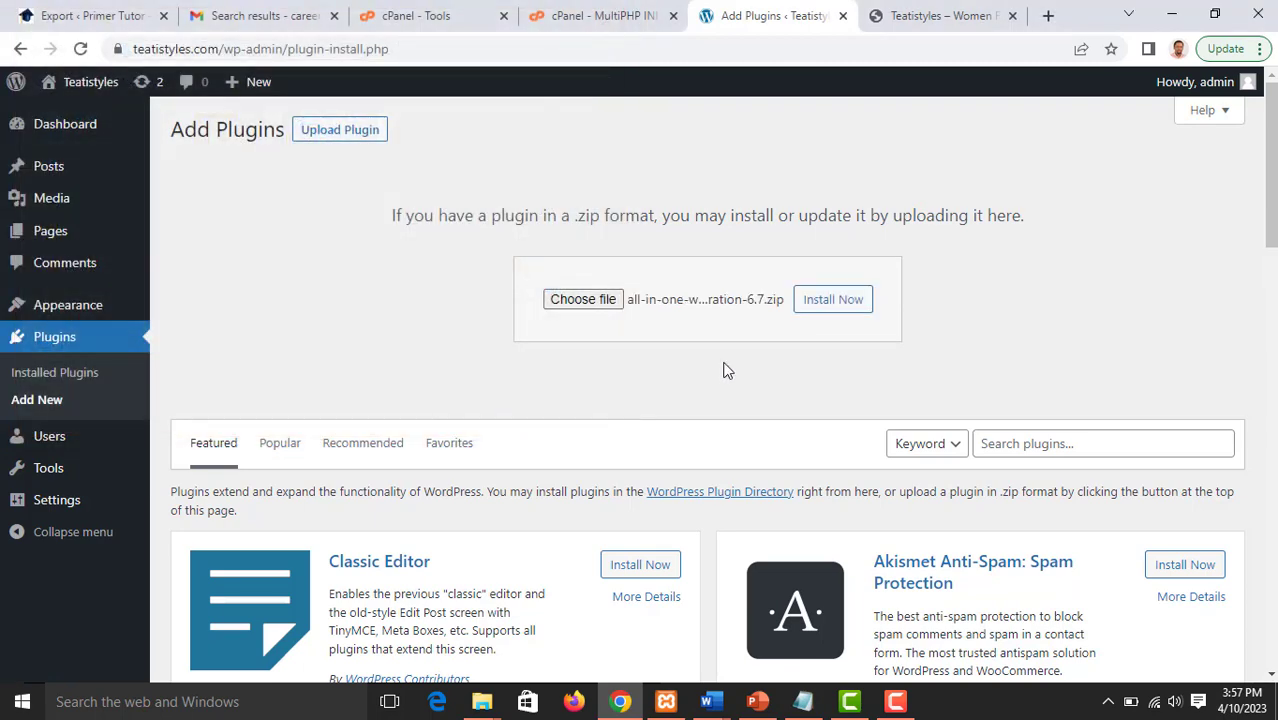
click(863, 305)
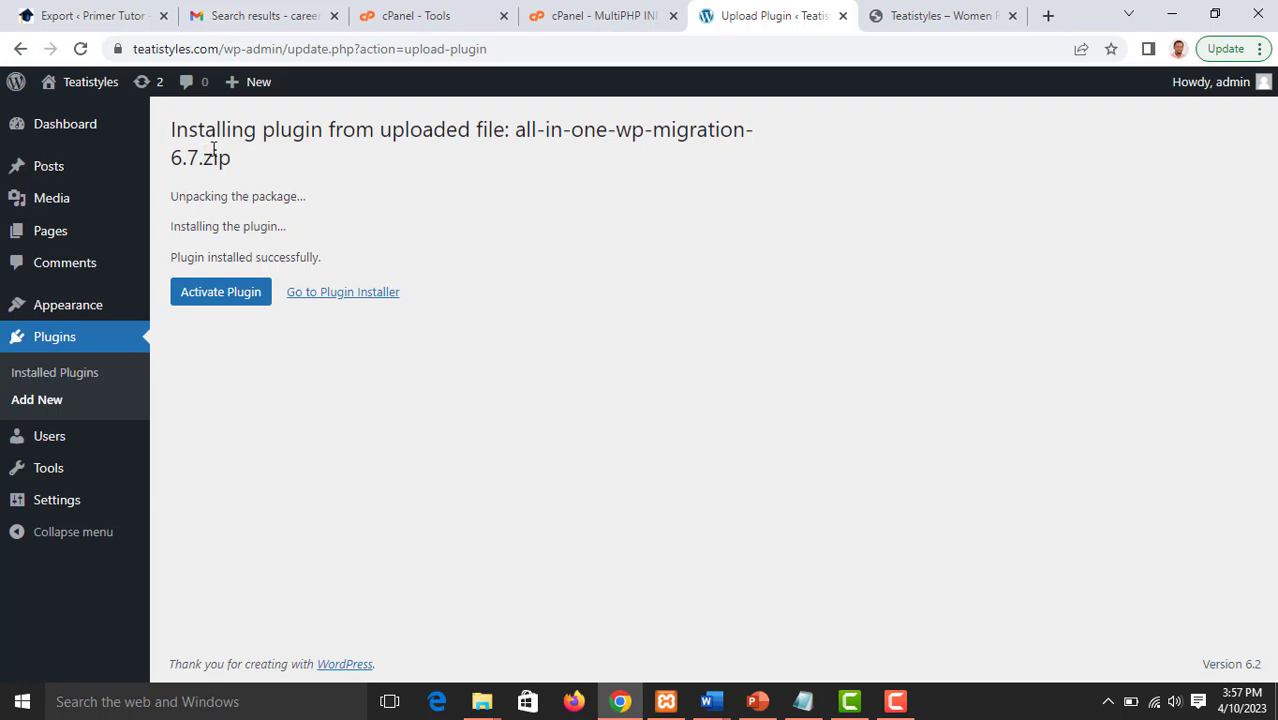
click(222, 305)
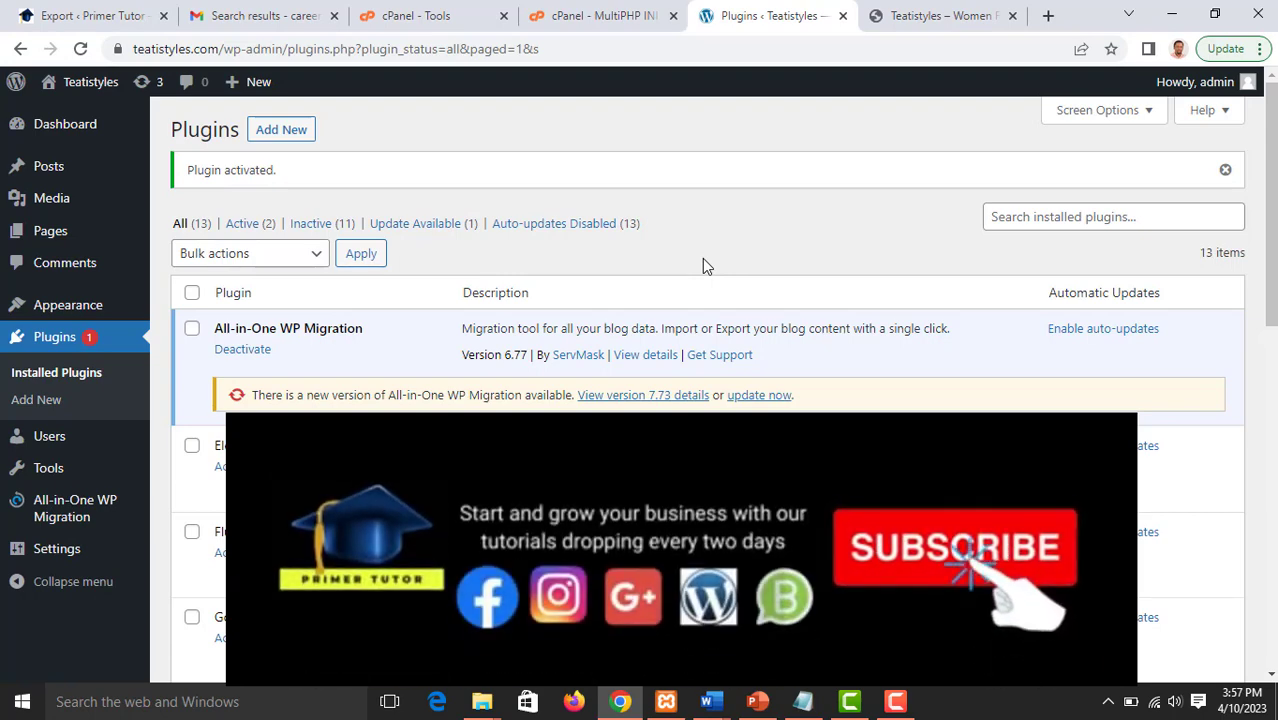
click(75, 128)
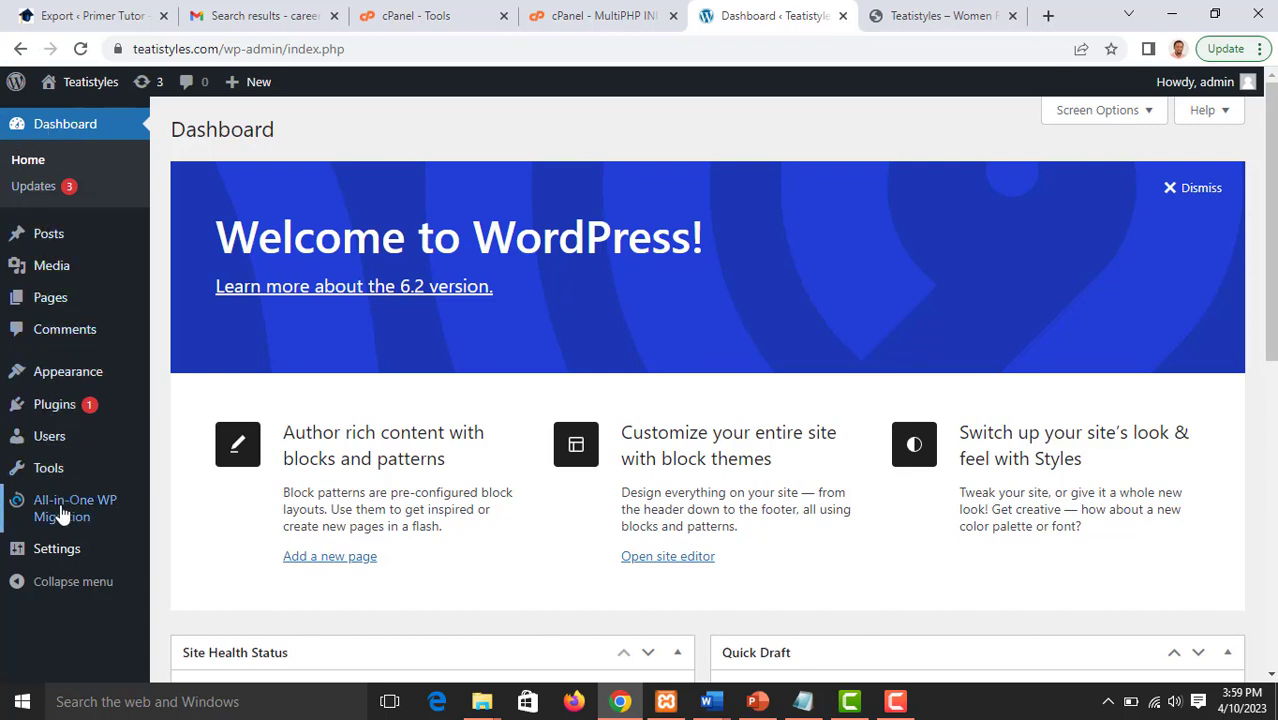
mouse_move(62, 510)
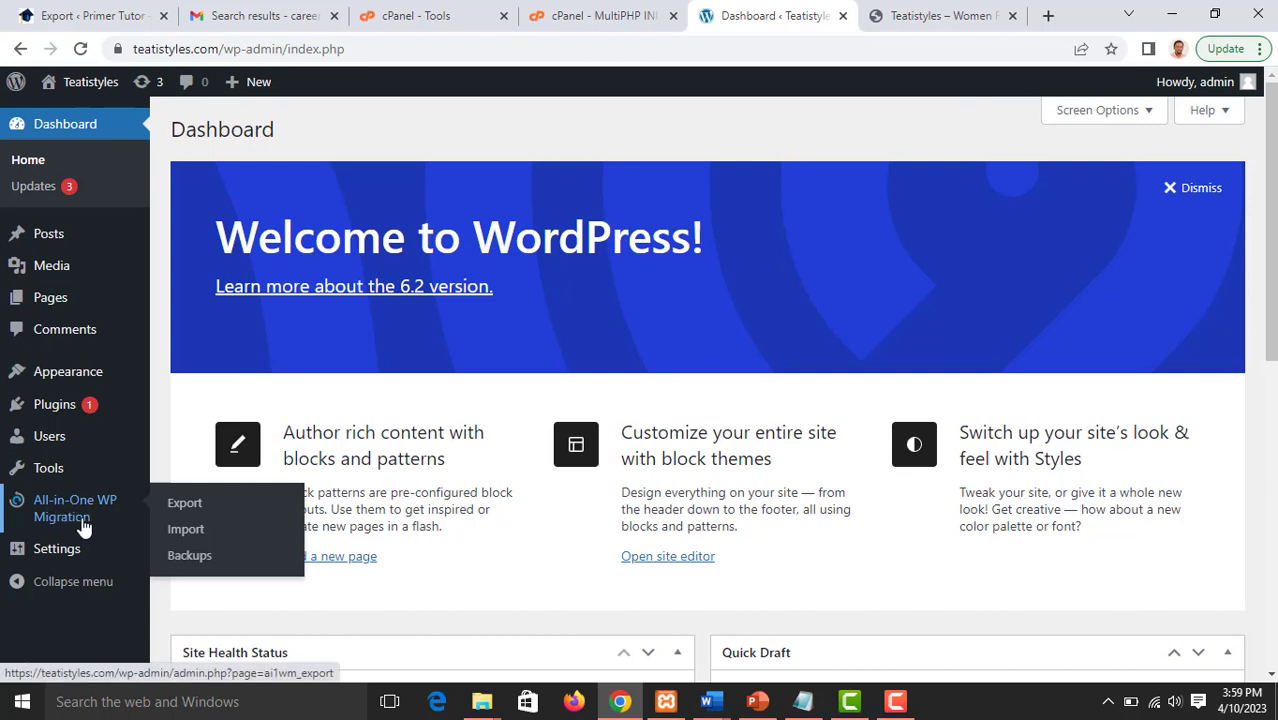
click(185, 530)
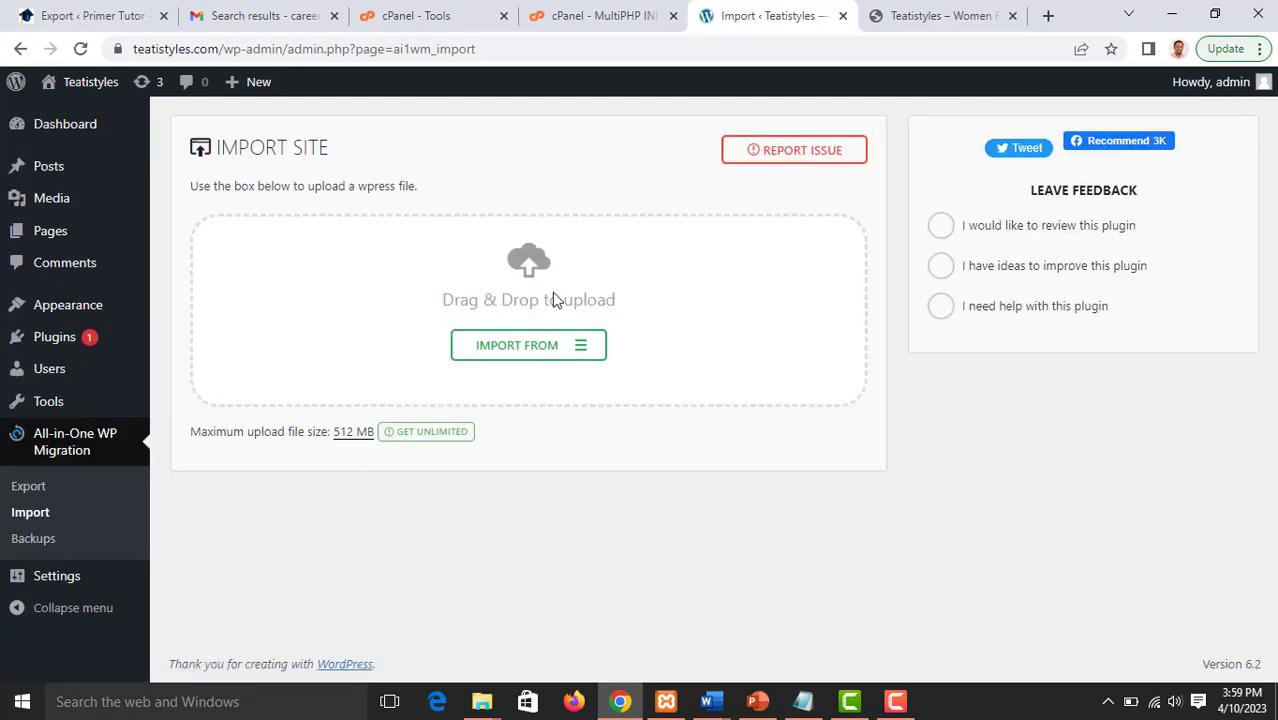
click(570, 349)
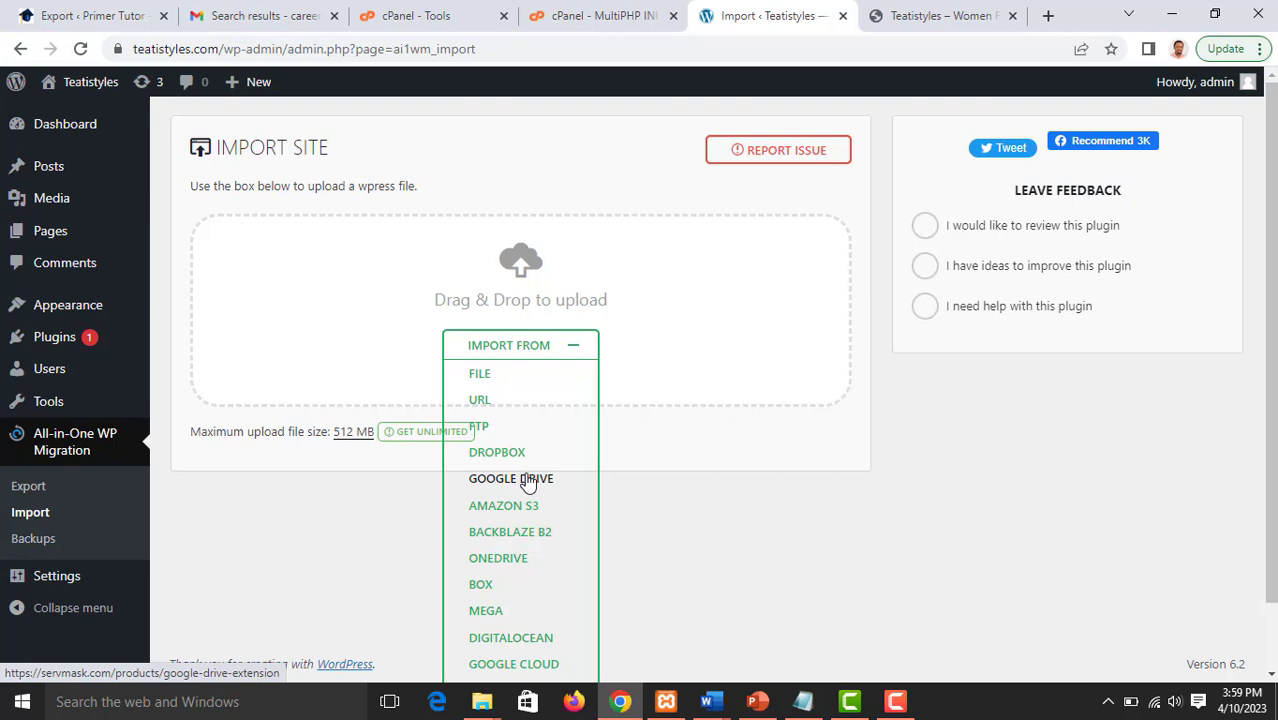
click(484, 380)
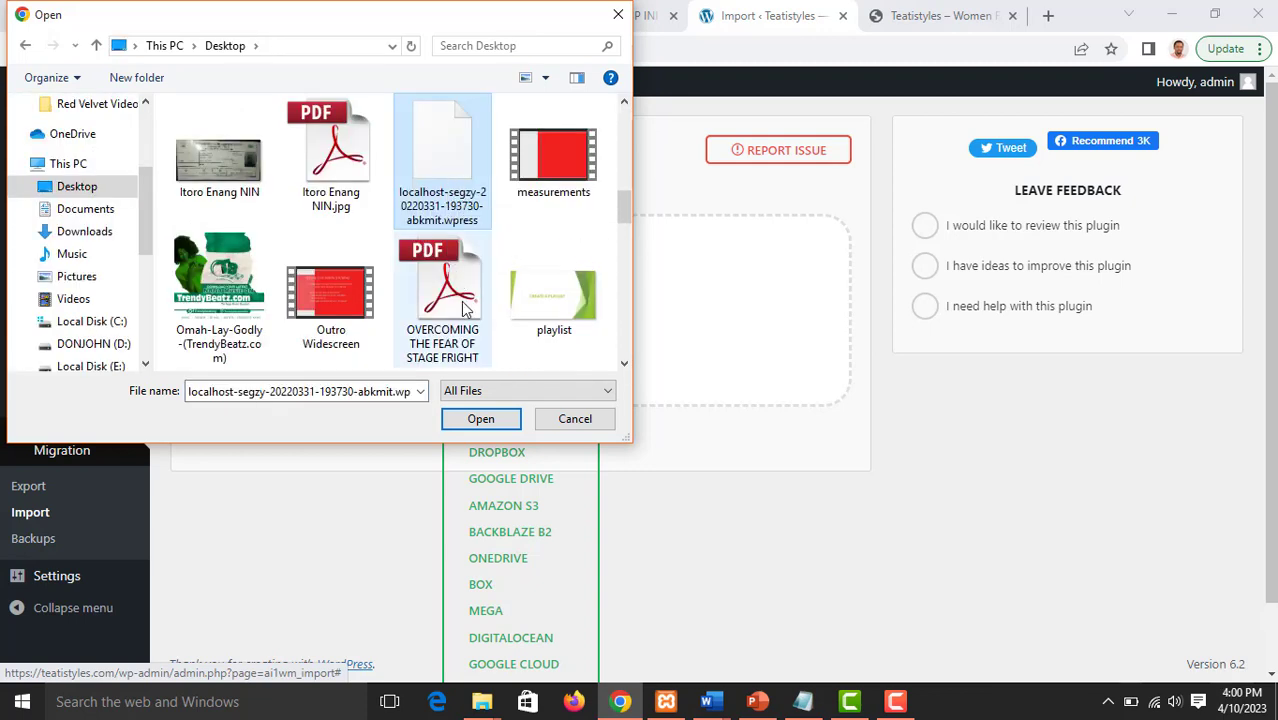
click(483, 421)
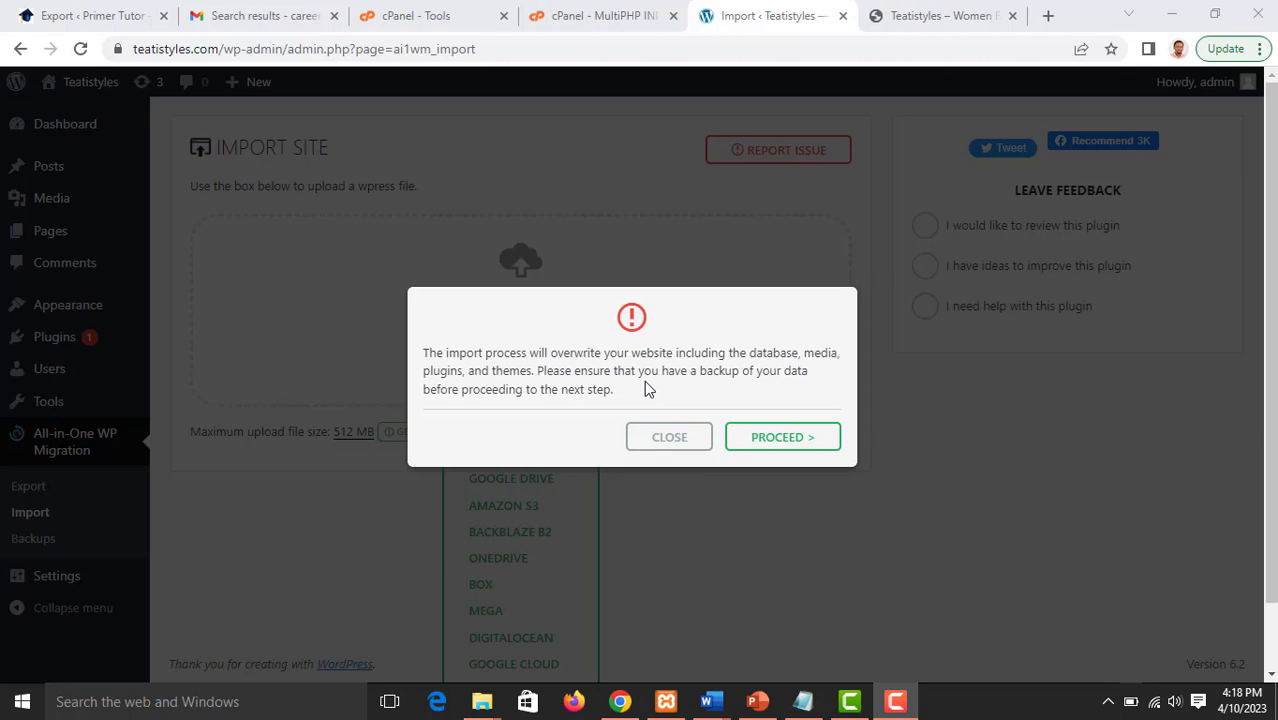
click(757, 446)
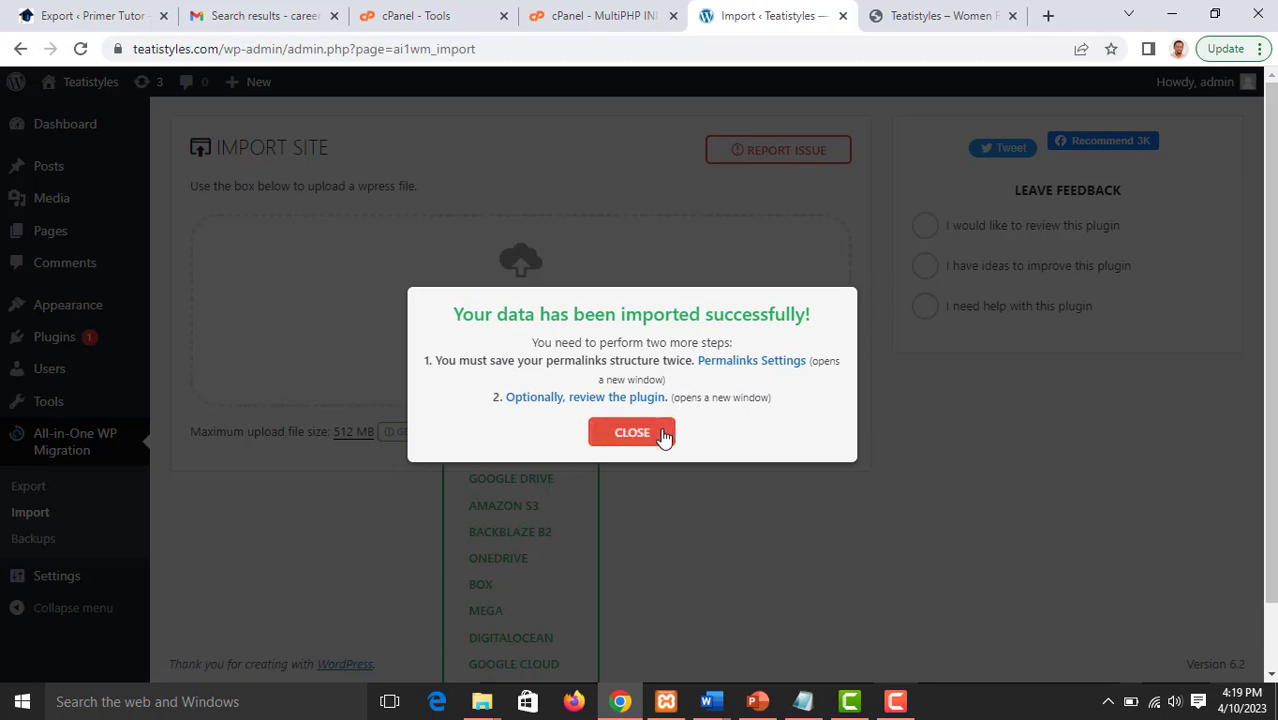
Step: Follow the import's permalinks settings link, update the WordPress database and continue
click(740, 370)
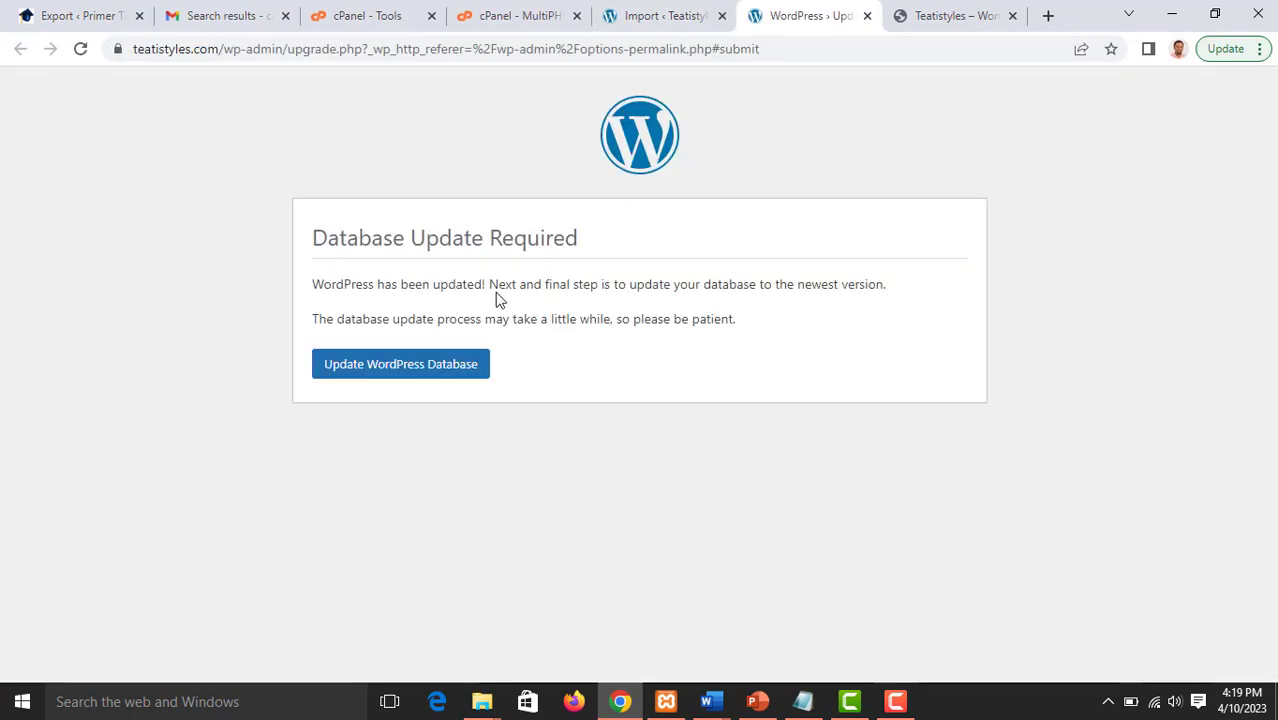
click(456, 372)
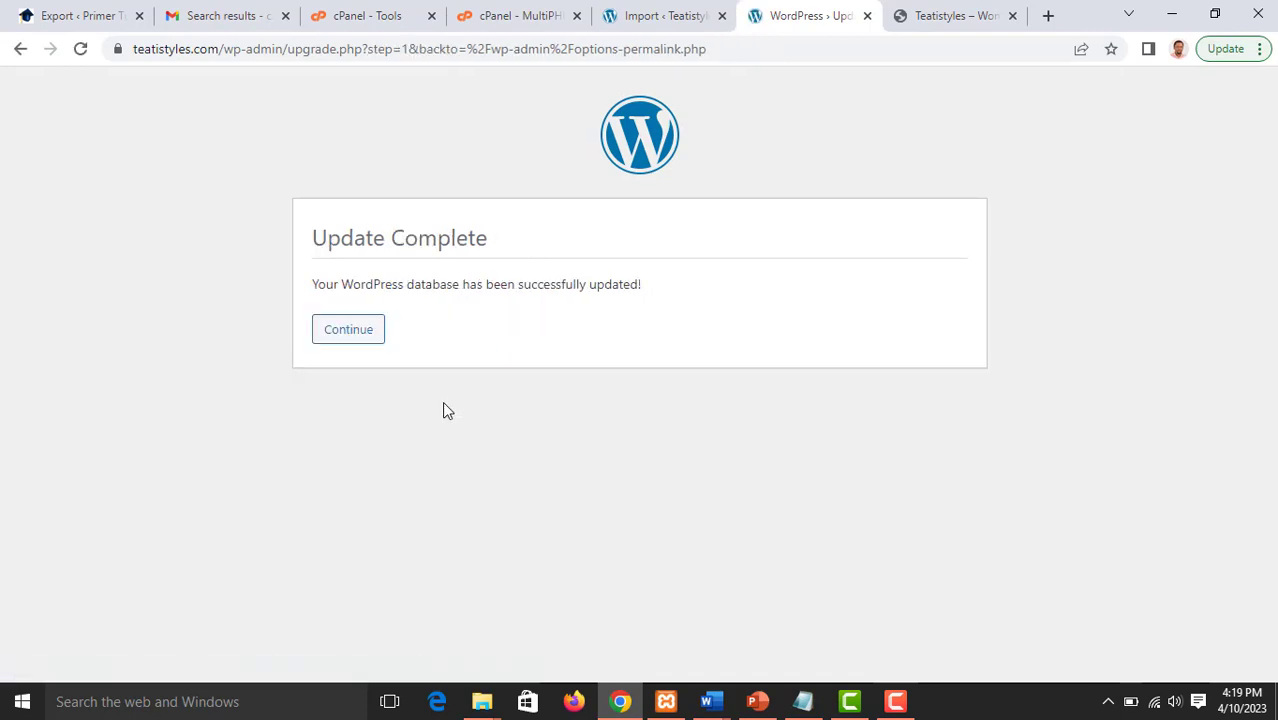
click(350, 332)
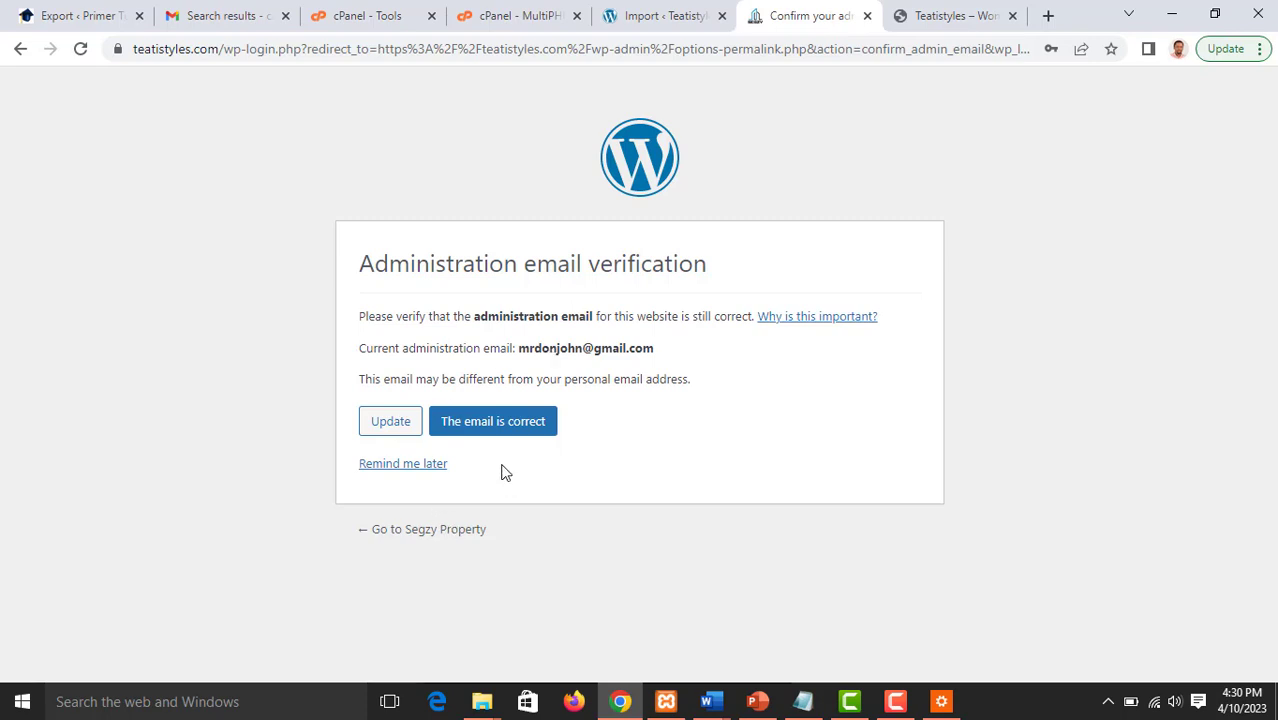
Step: Go from the administration email verification page to the Segzy Property site and look over the migrated homepage
click(484, 529)
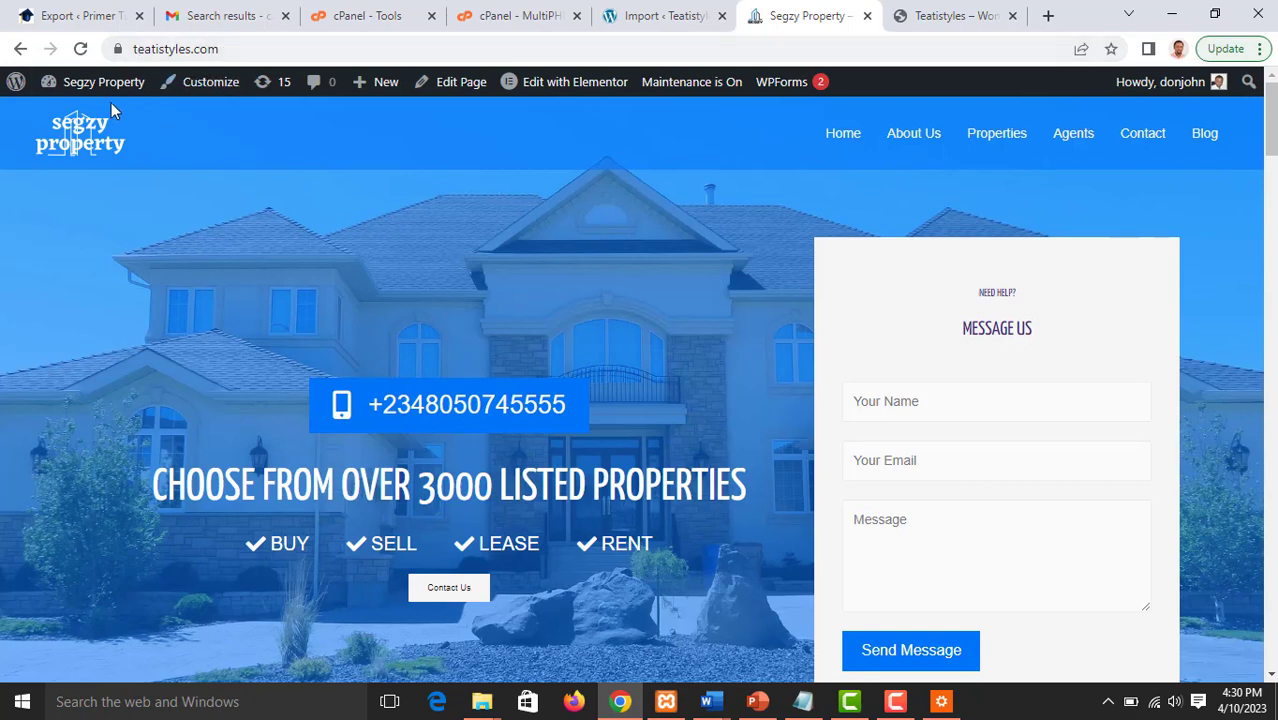
scroll(547, 345, down, 12)
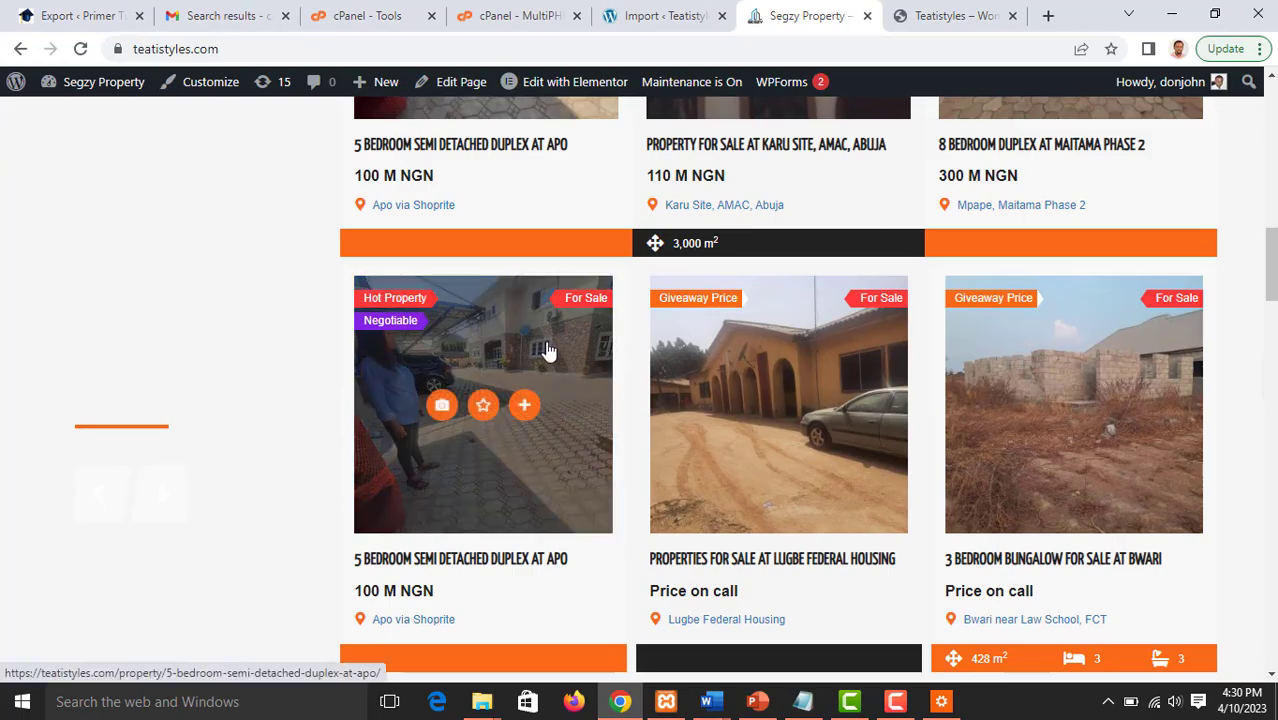
scroll(547, 345, down, 15)
scroll(547, 343, down, 10)
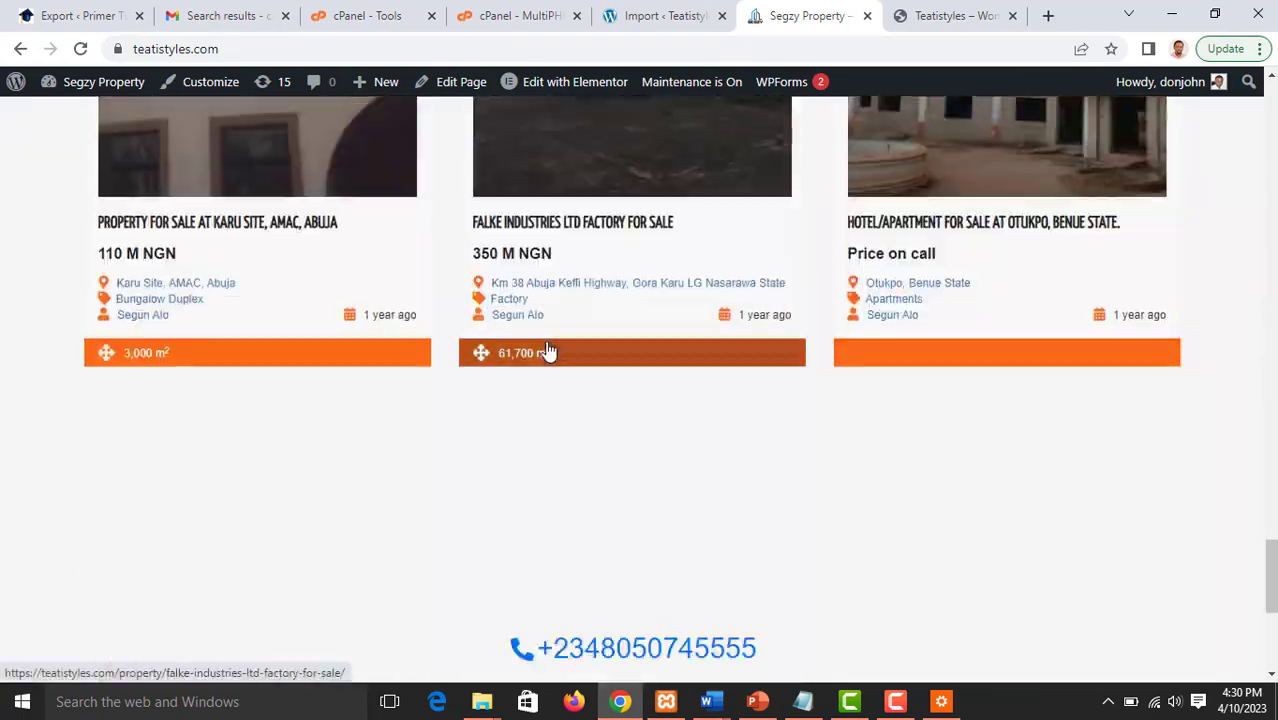
scroll(547, 345, up, 12)
scroll(547, 345, up, 15)
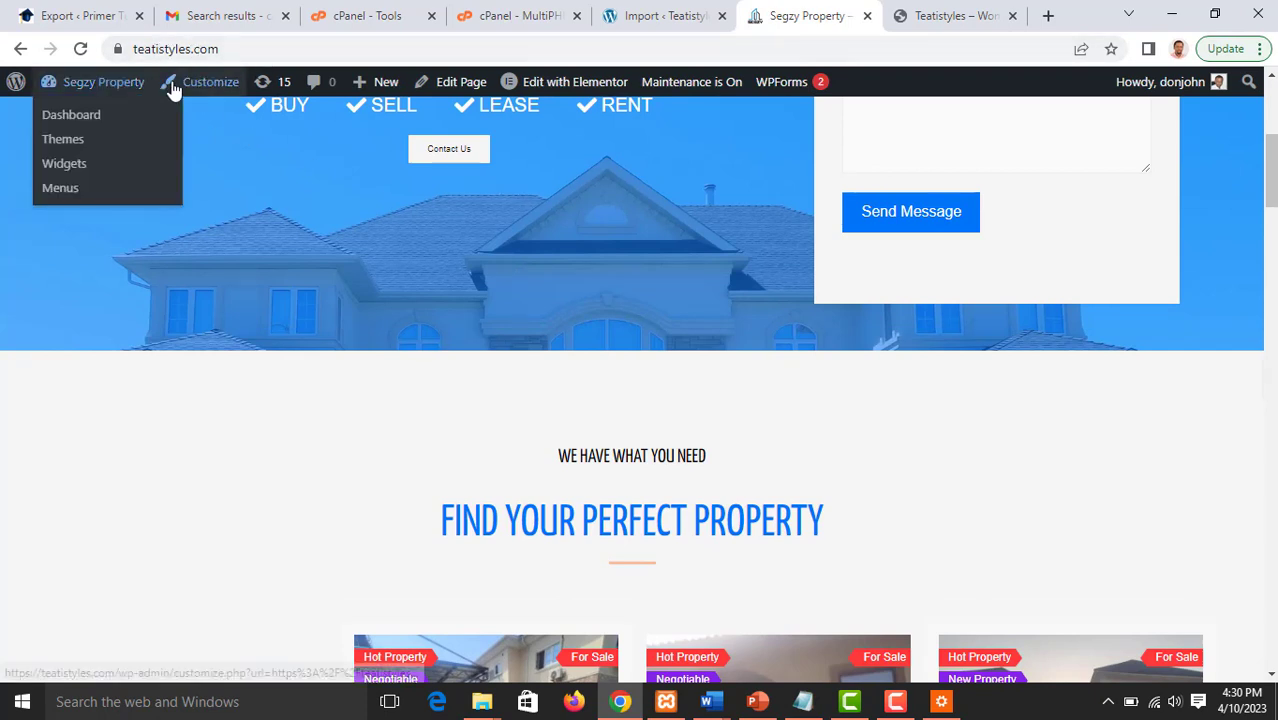
mouse_move(110, 86)
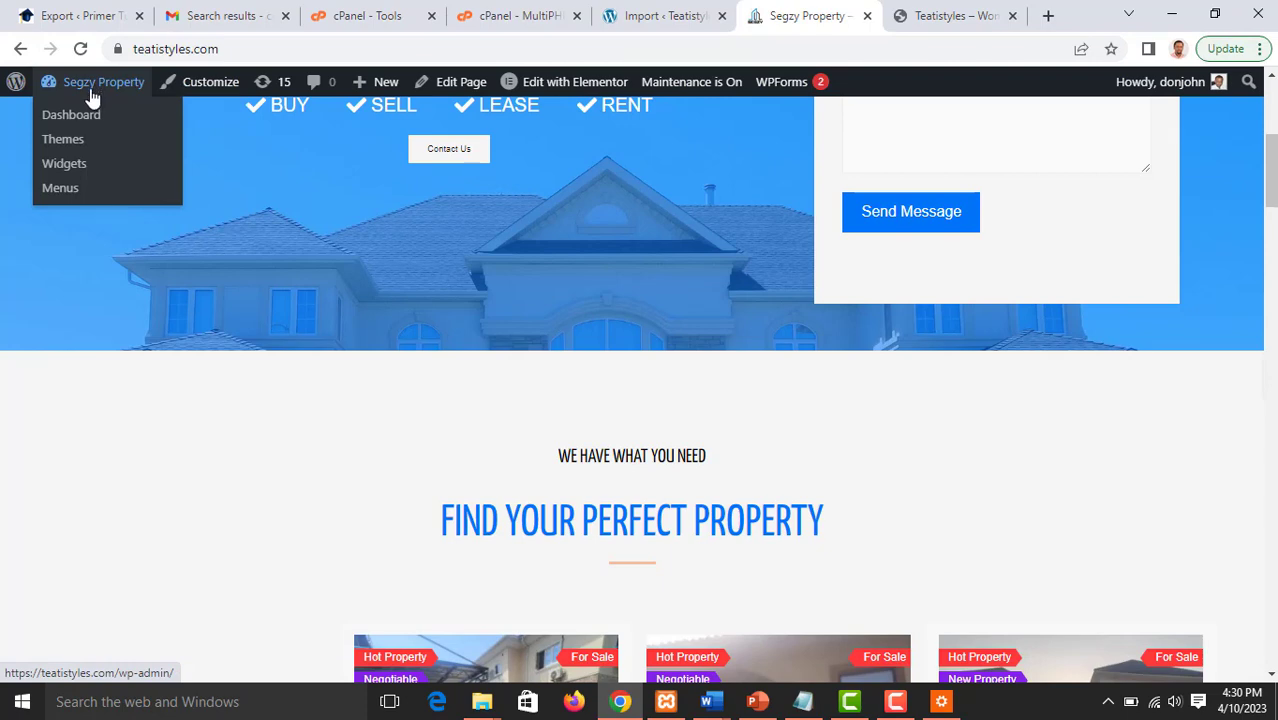
Step: Go to the Segzy Property site's dashboard and open its permalink settings
click(87, 117)
mouse_move(77, 225)
scroll(72, 228, down, 5)
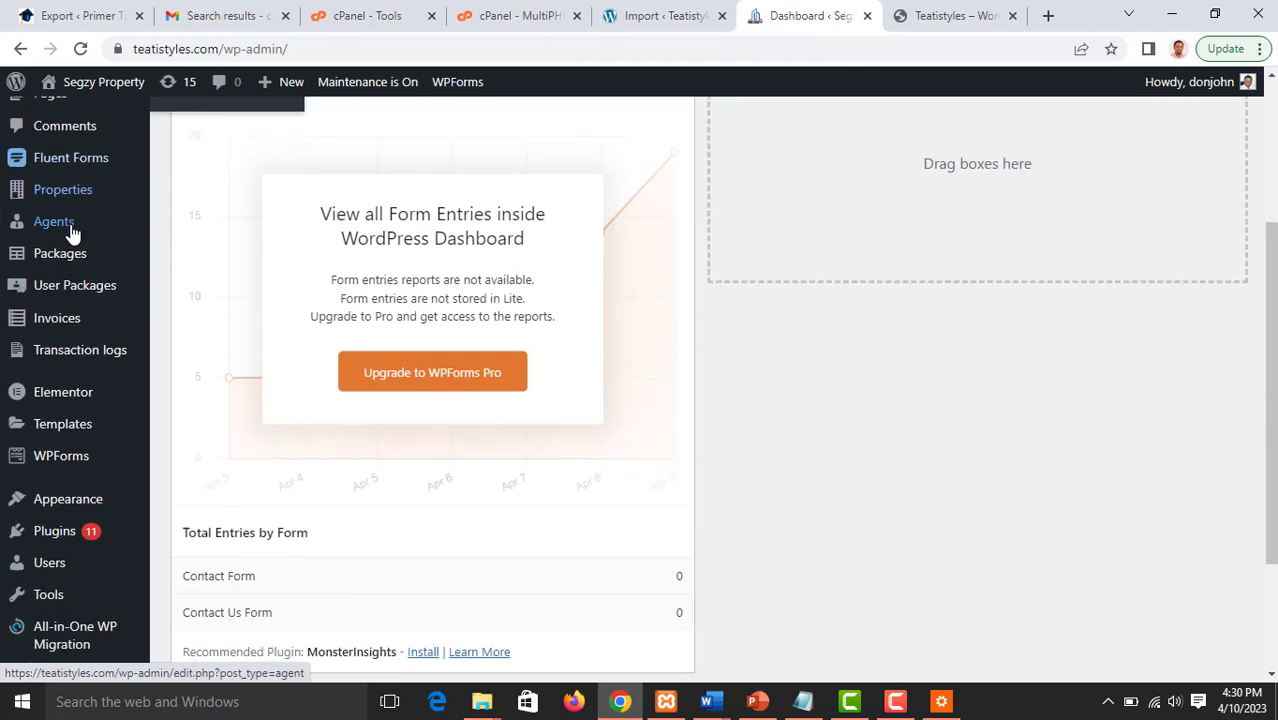
mouse_move(60, 500)
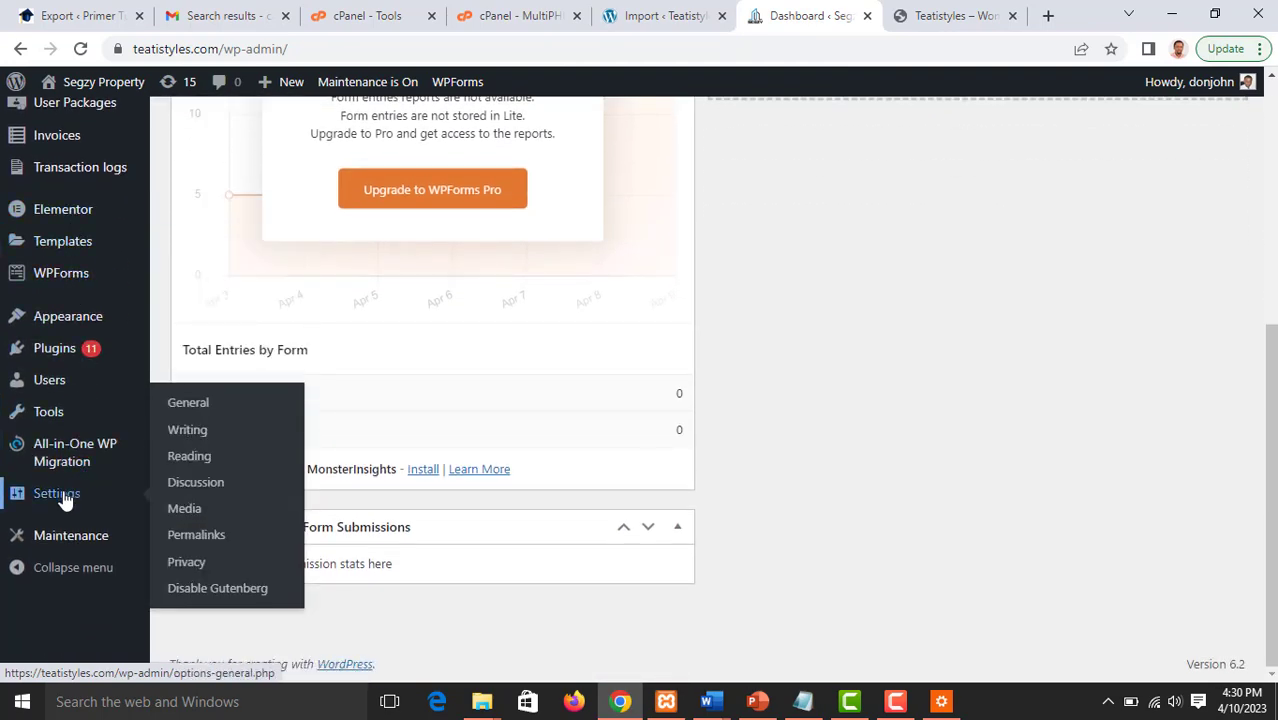
click(196, 536)
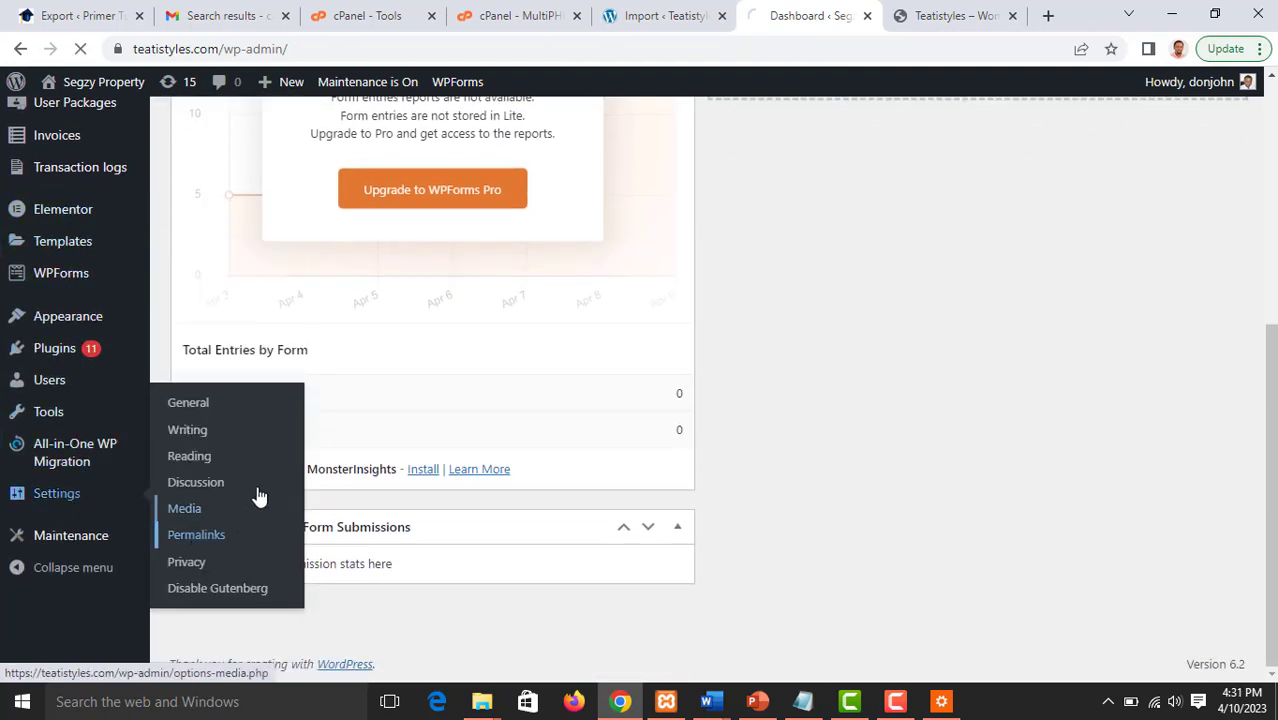
Step: Set the permalink structure to Post name and save the changes twice
scroll(475, 415, down, 3)
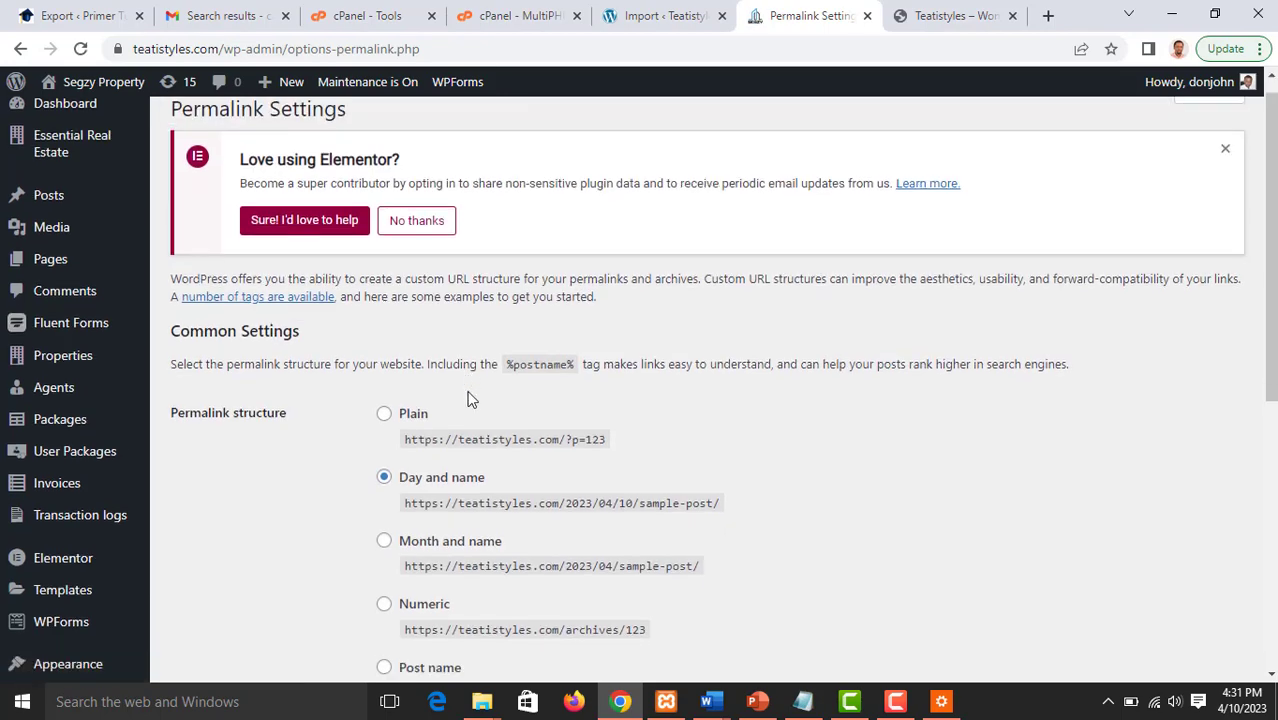
scroll(422, 437, up, 1)
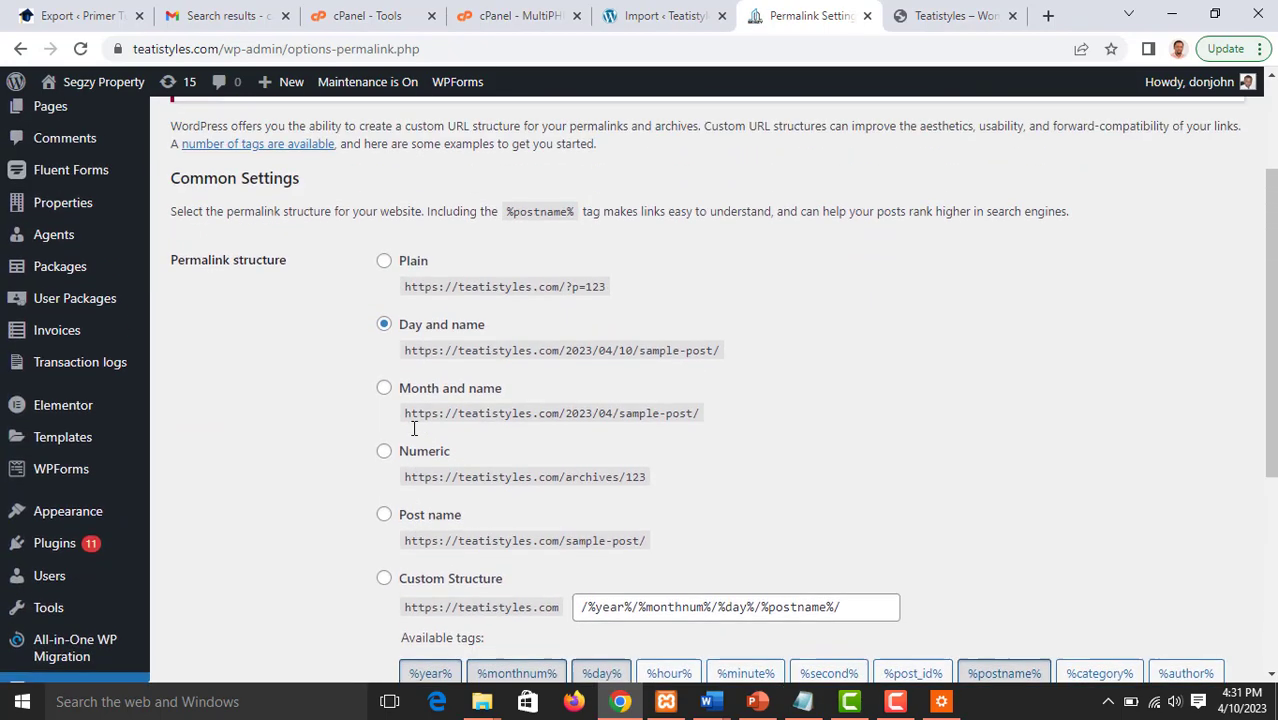
scroll(334, 428, down, 2)
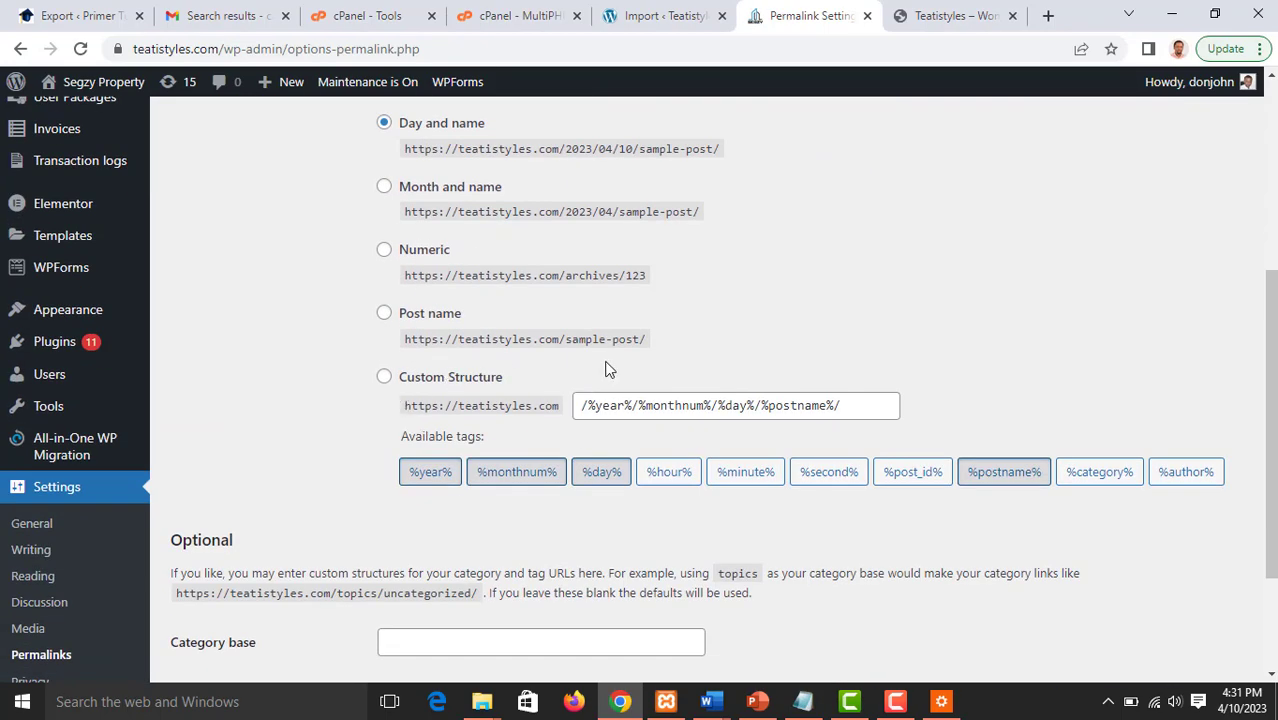
click(385, 316)
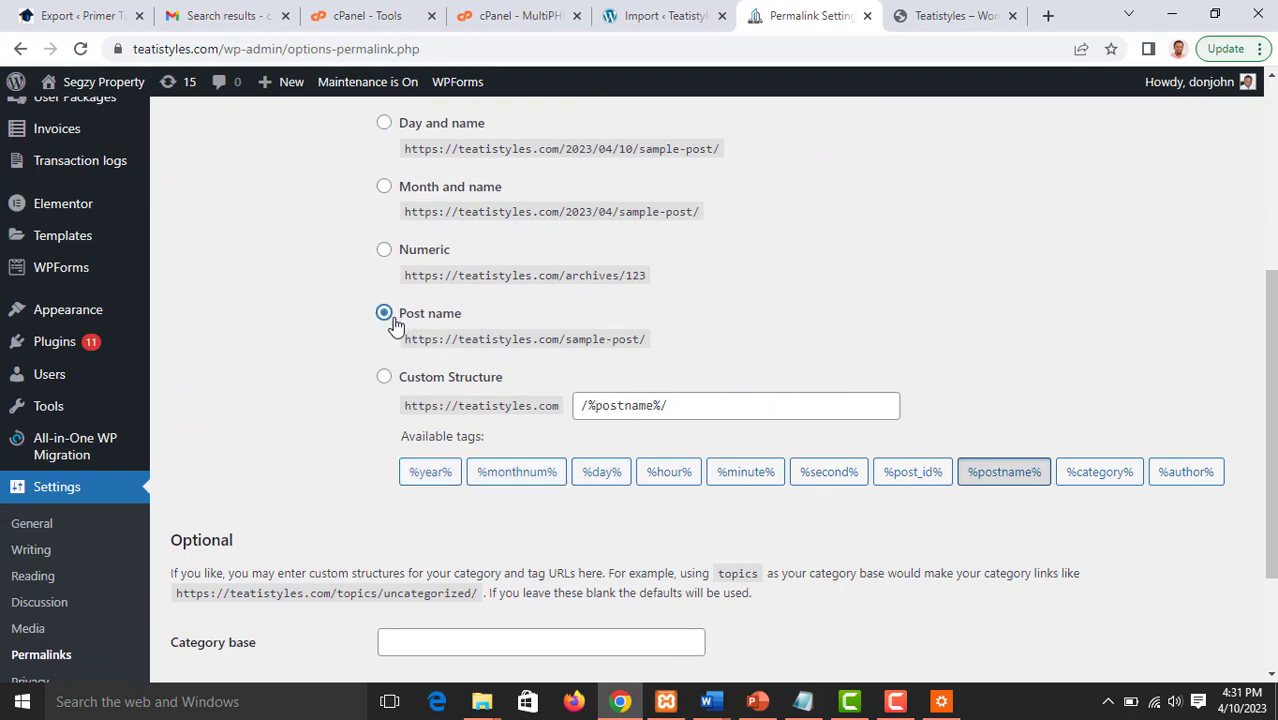
scroll(310, 330, up, 5)
scroll(310, 330, down, 5)
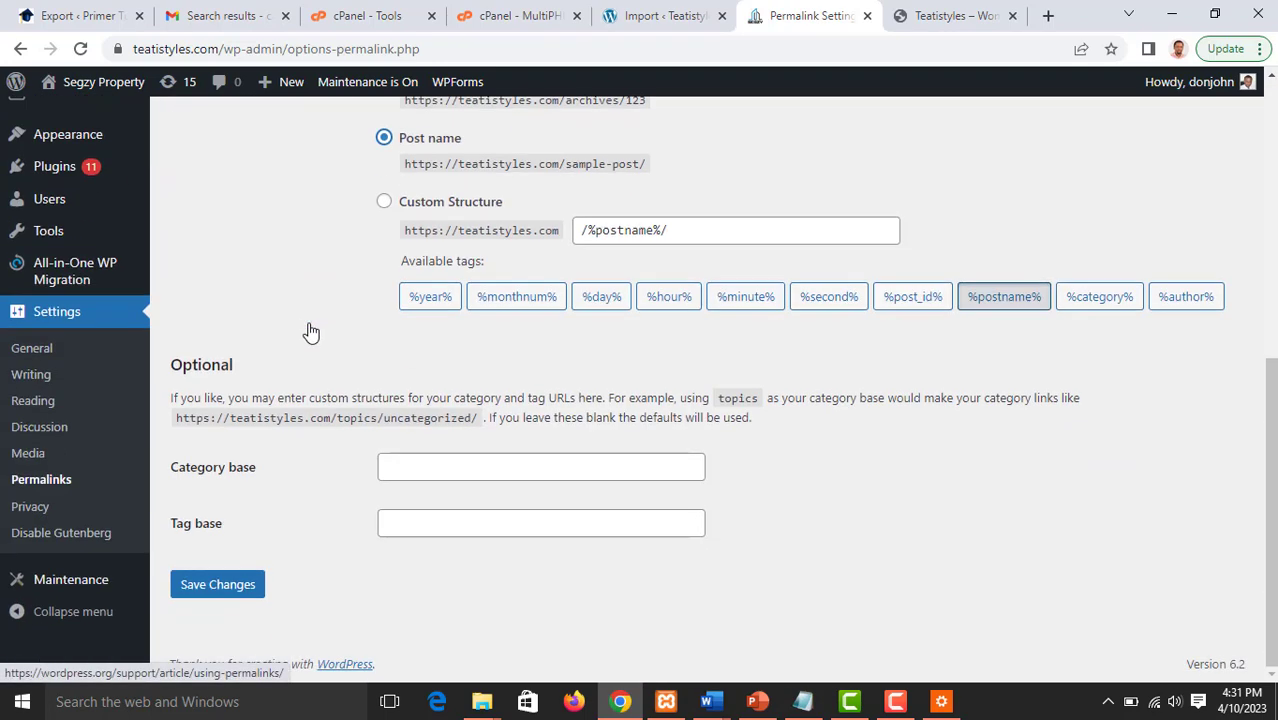
click(235, 585)
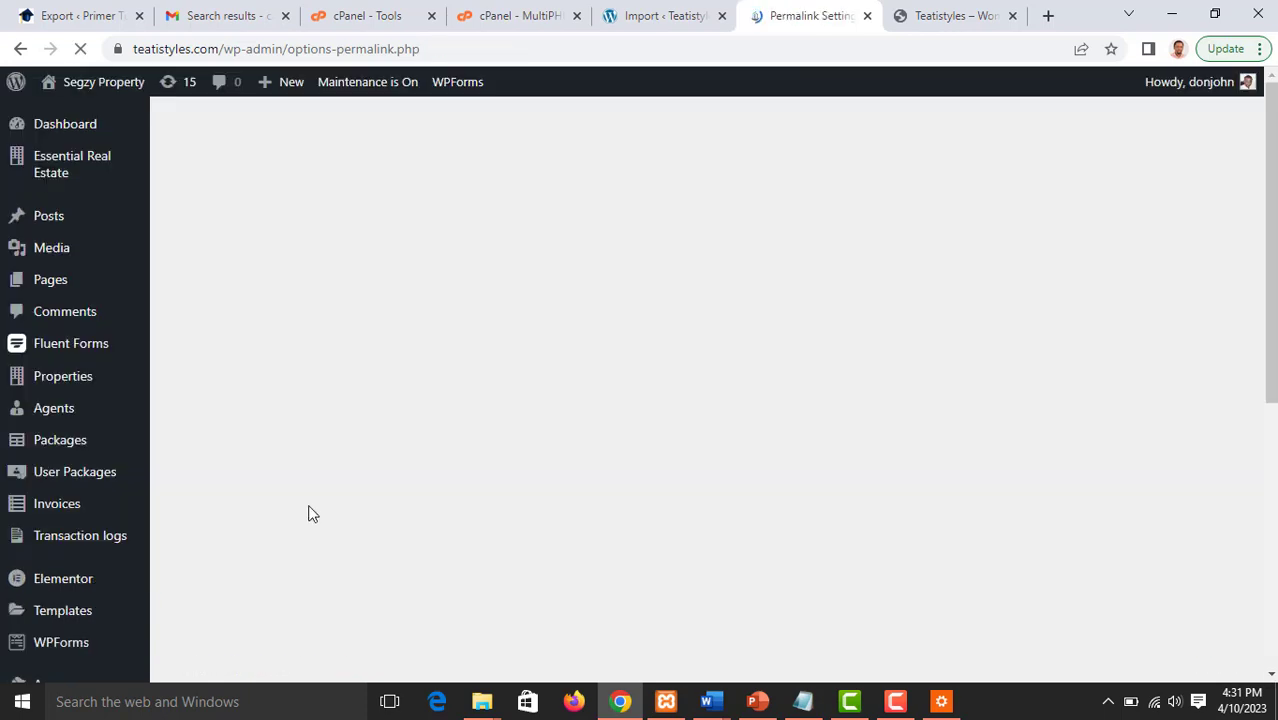
scroll(327, 488, down, 6)
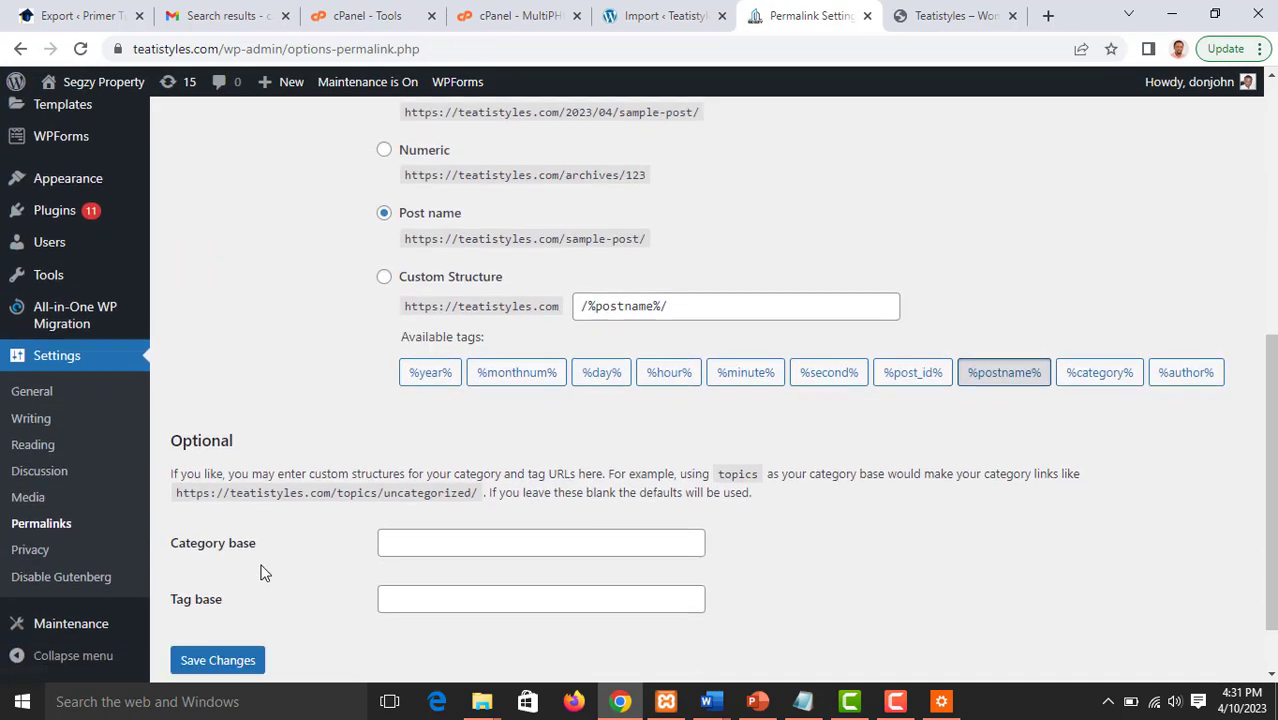
click(249, 589)
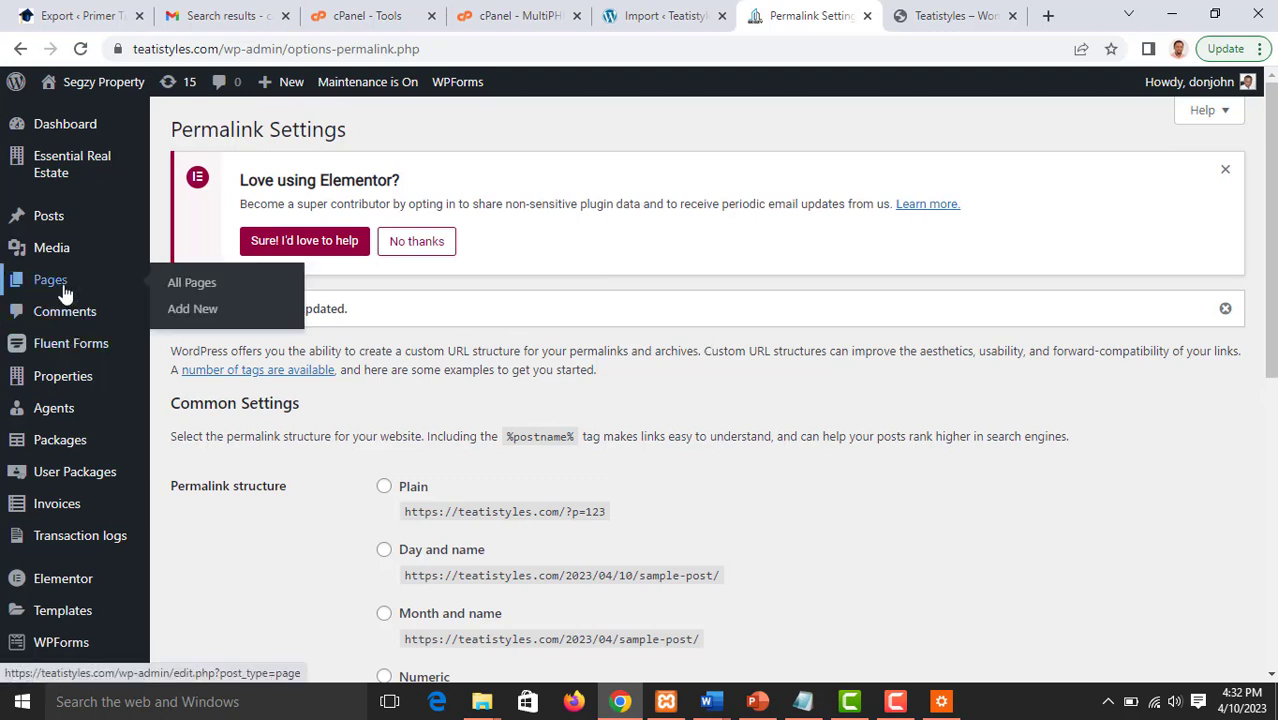
Step: Open the upload page for adding new media to the site
mouse_move(42, 208)
mouse_move(57, 255)
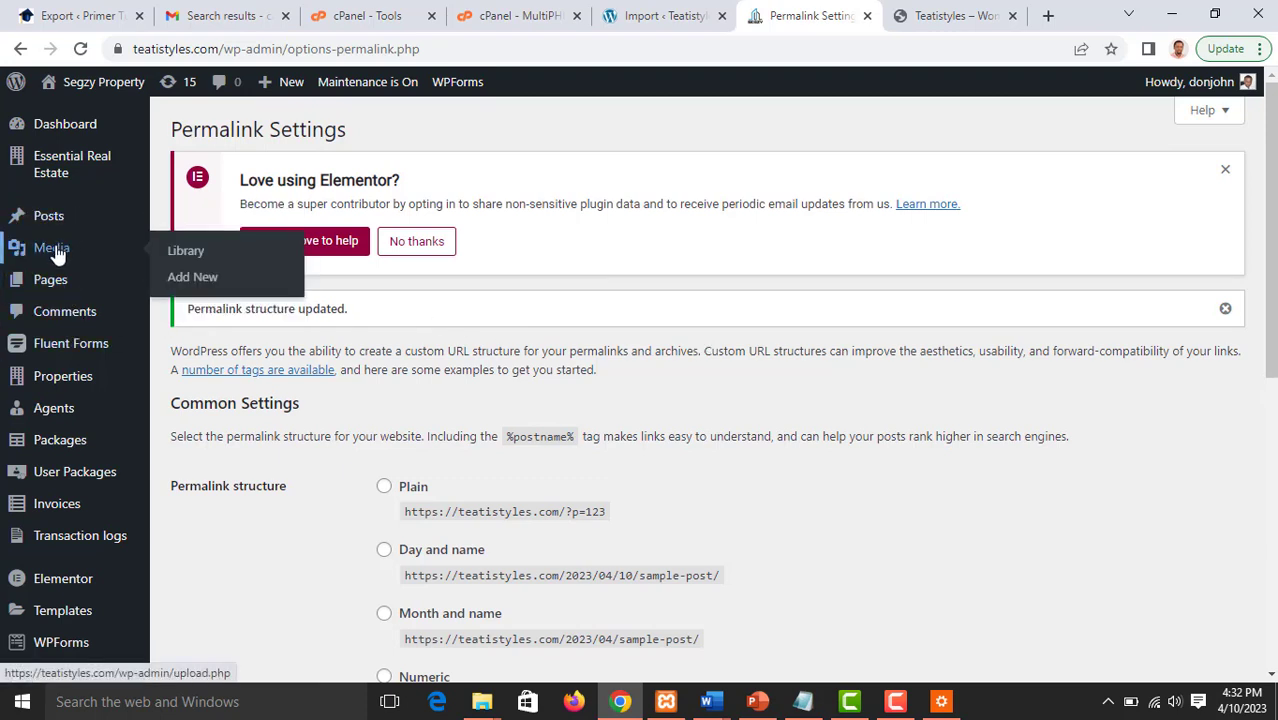
click(178, 283)
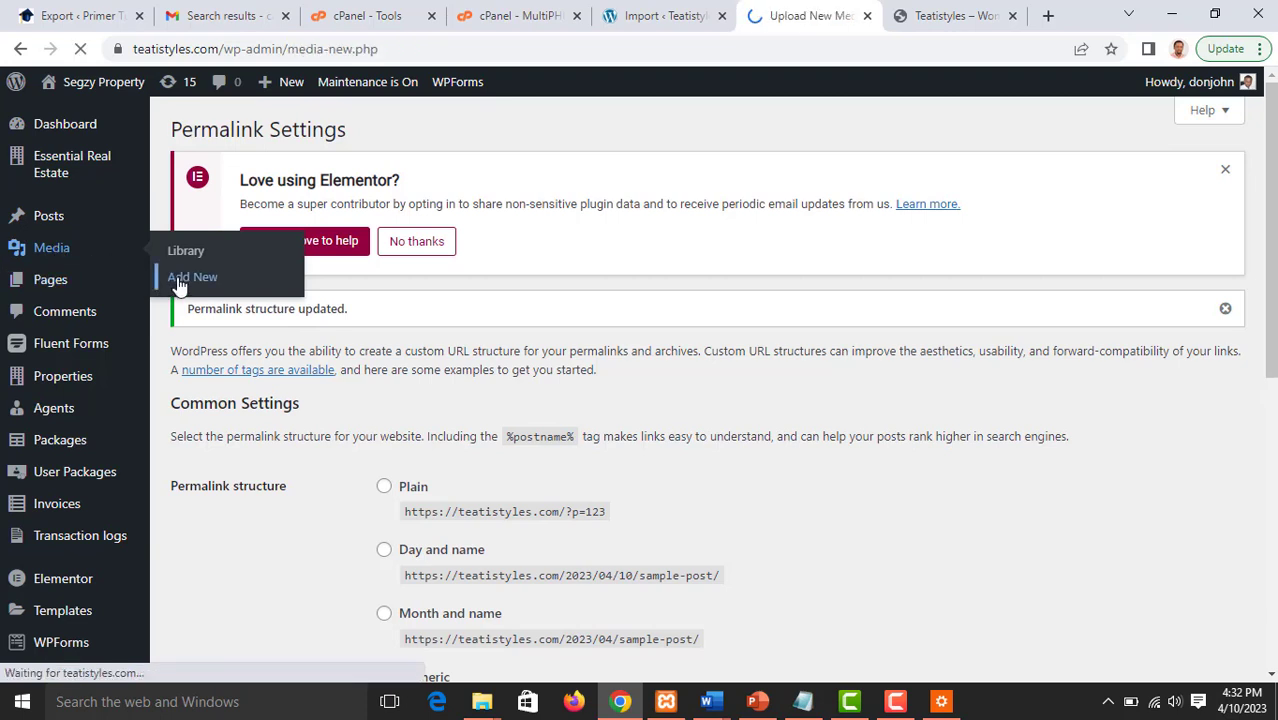